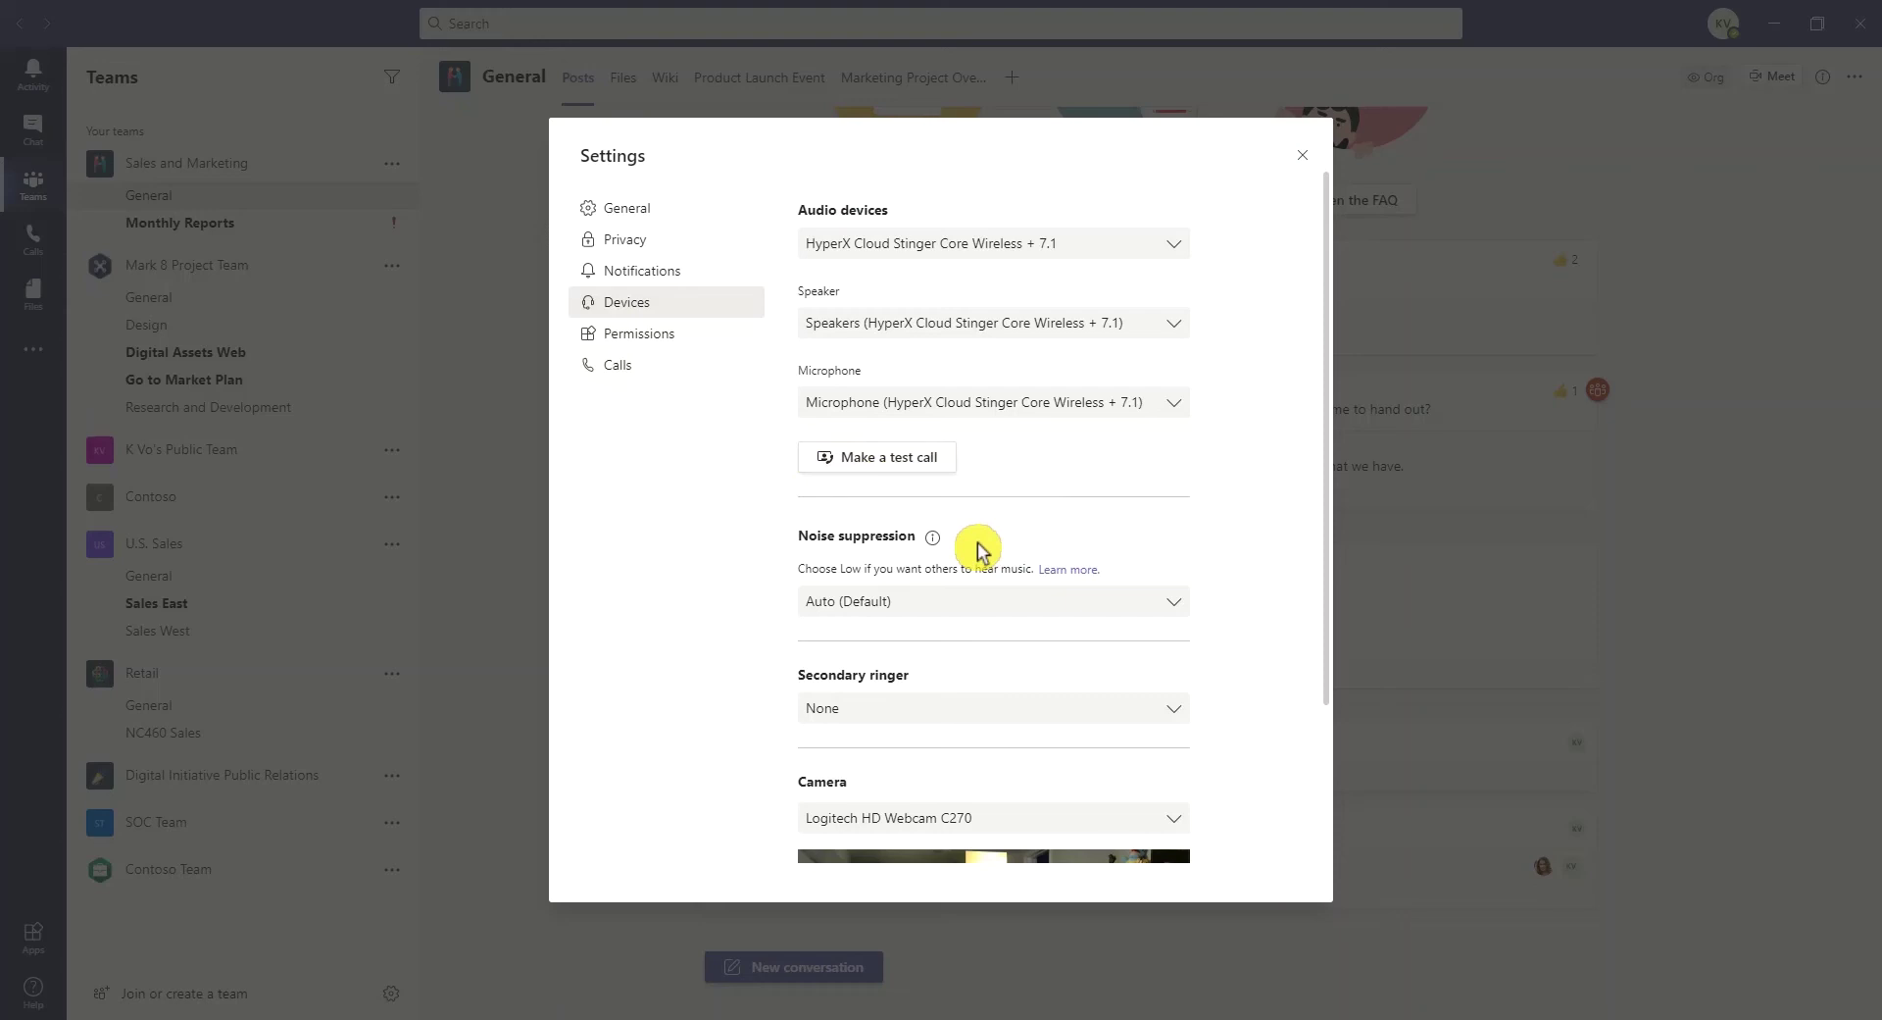
- Review the available noise suppression levels in the device settings, then close the settings
{"action": "left_click", "coordinate": [1168, 608]}
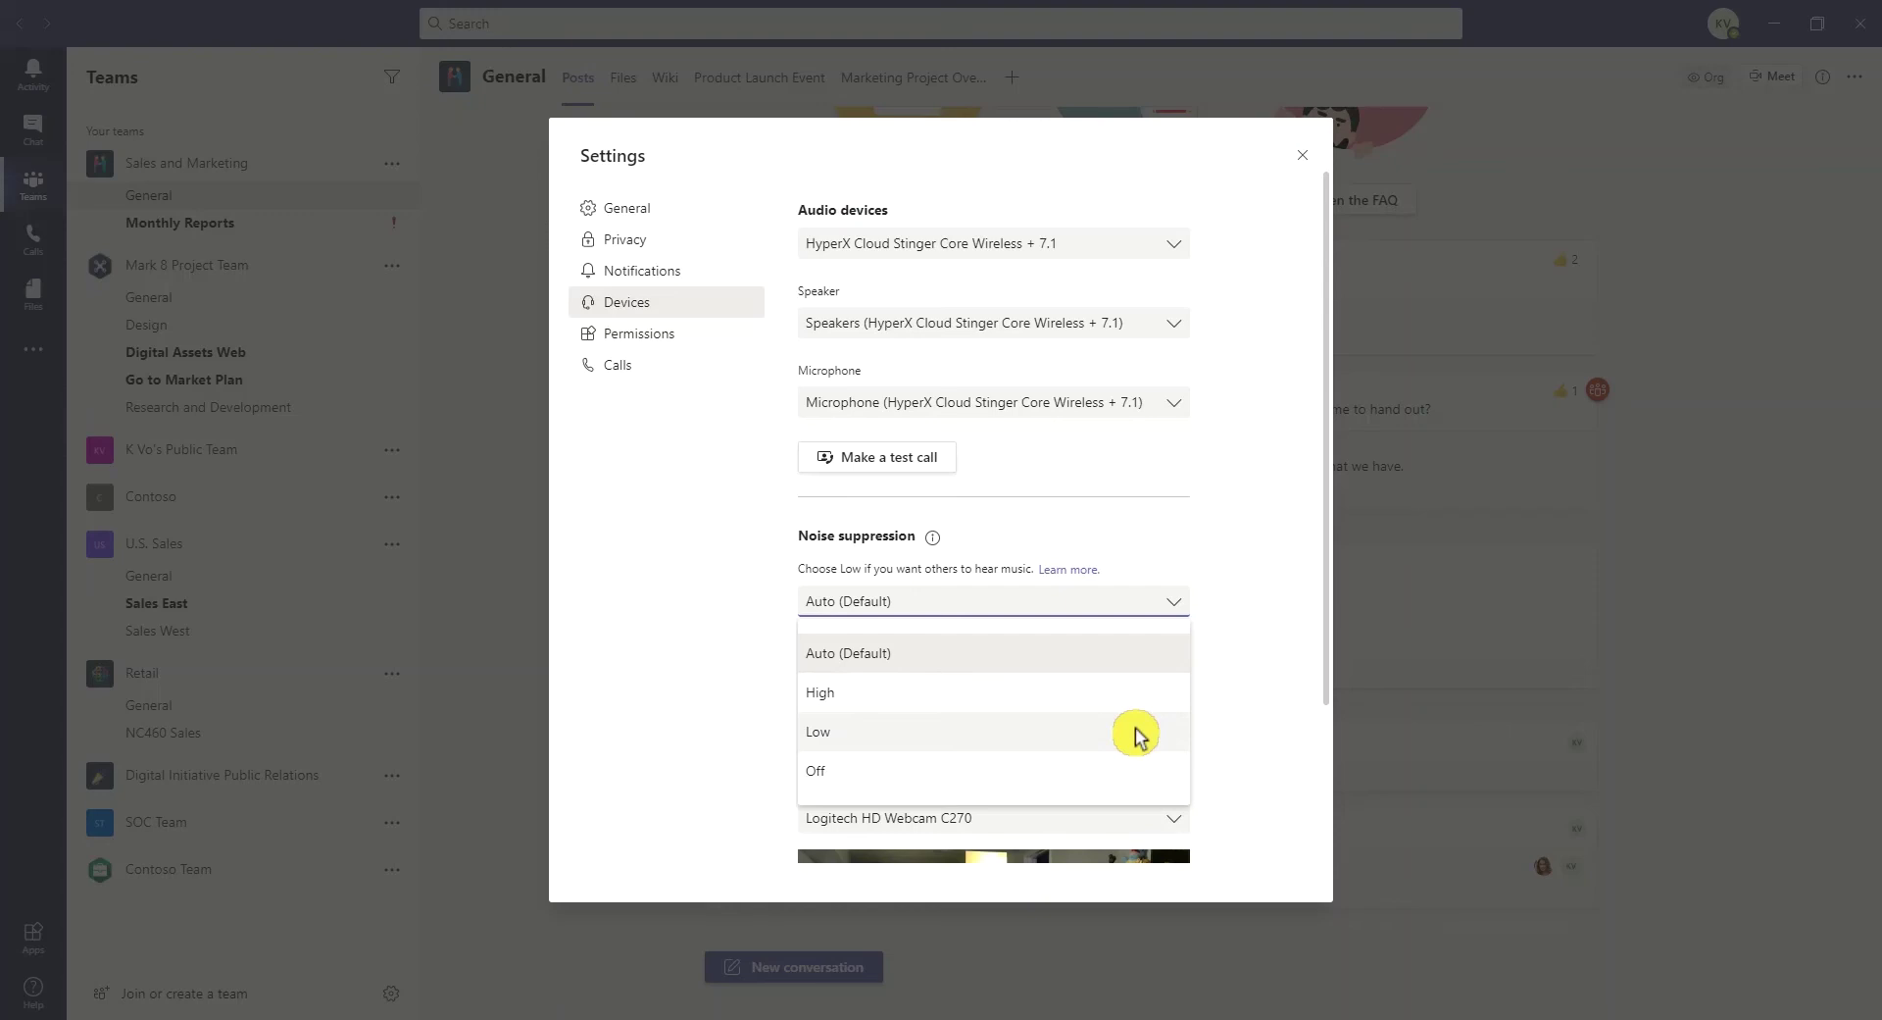
{"action": "key", "text": "Escape"}
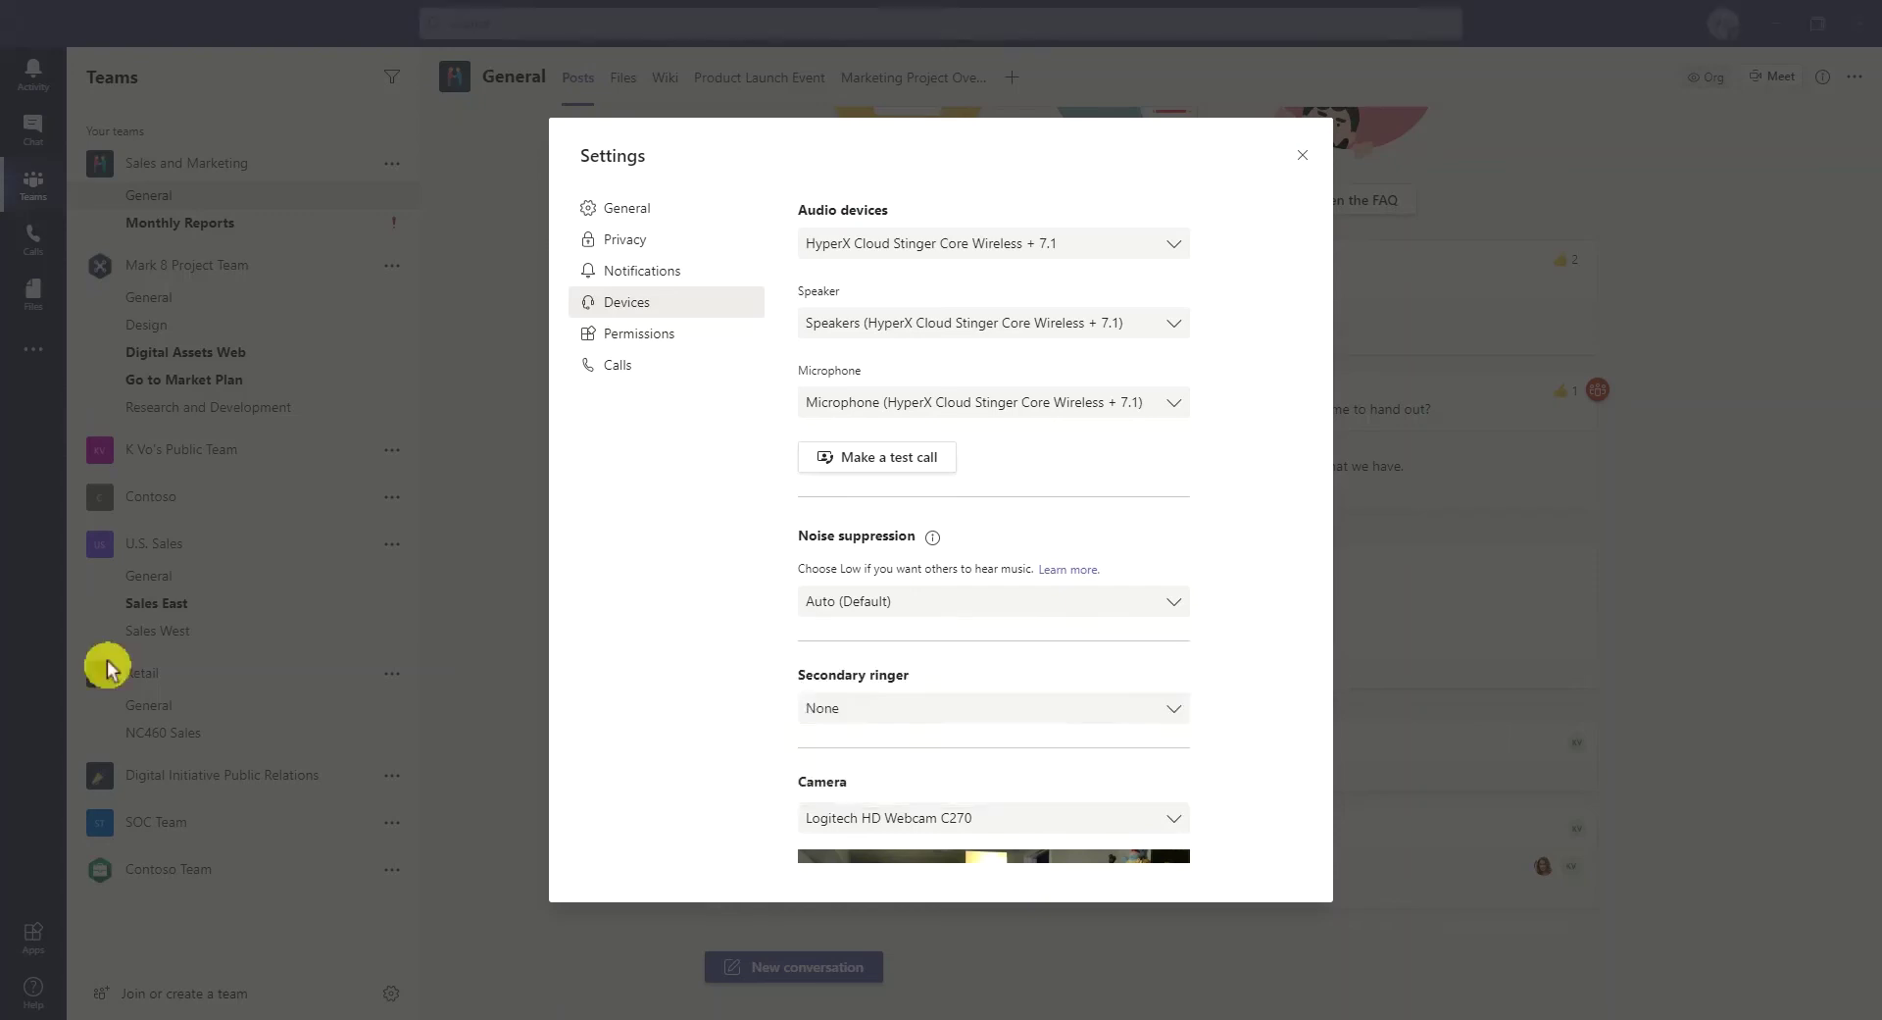
{"action": "key", "text": "Escape"}
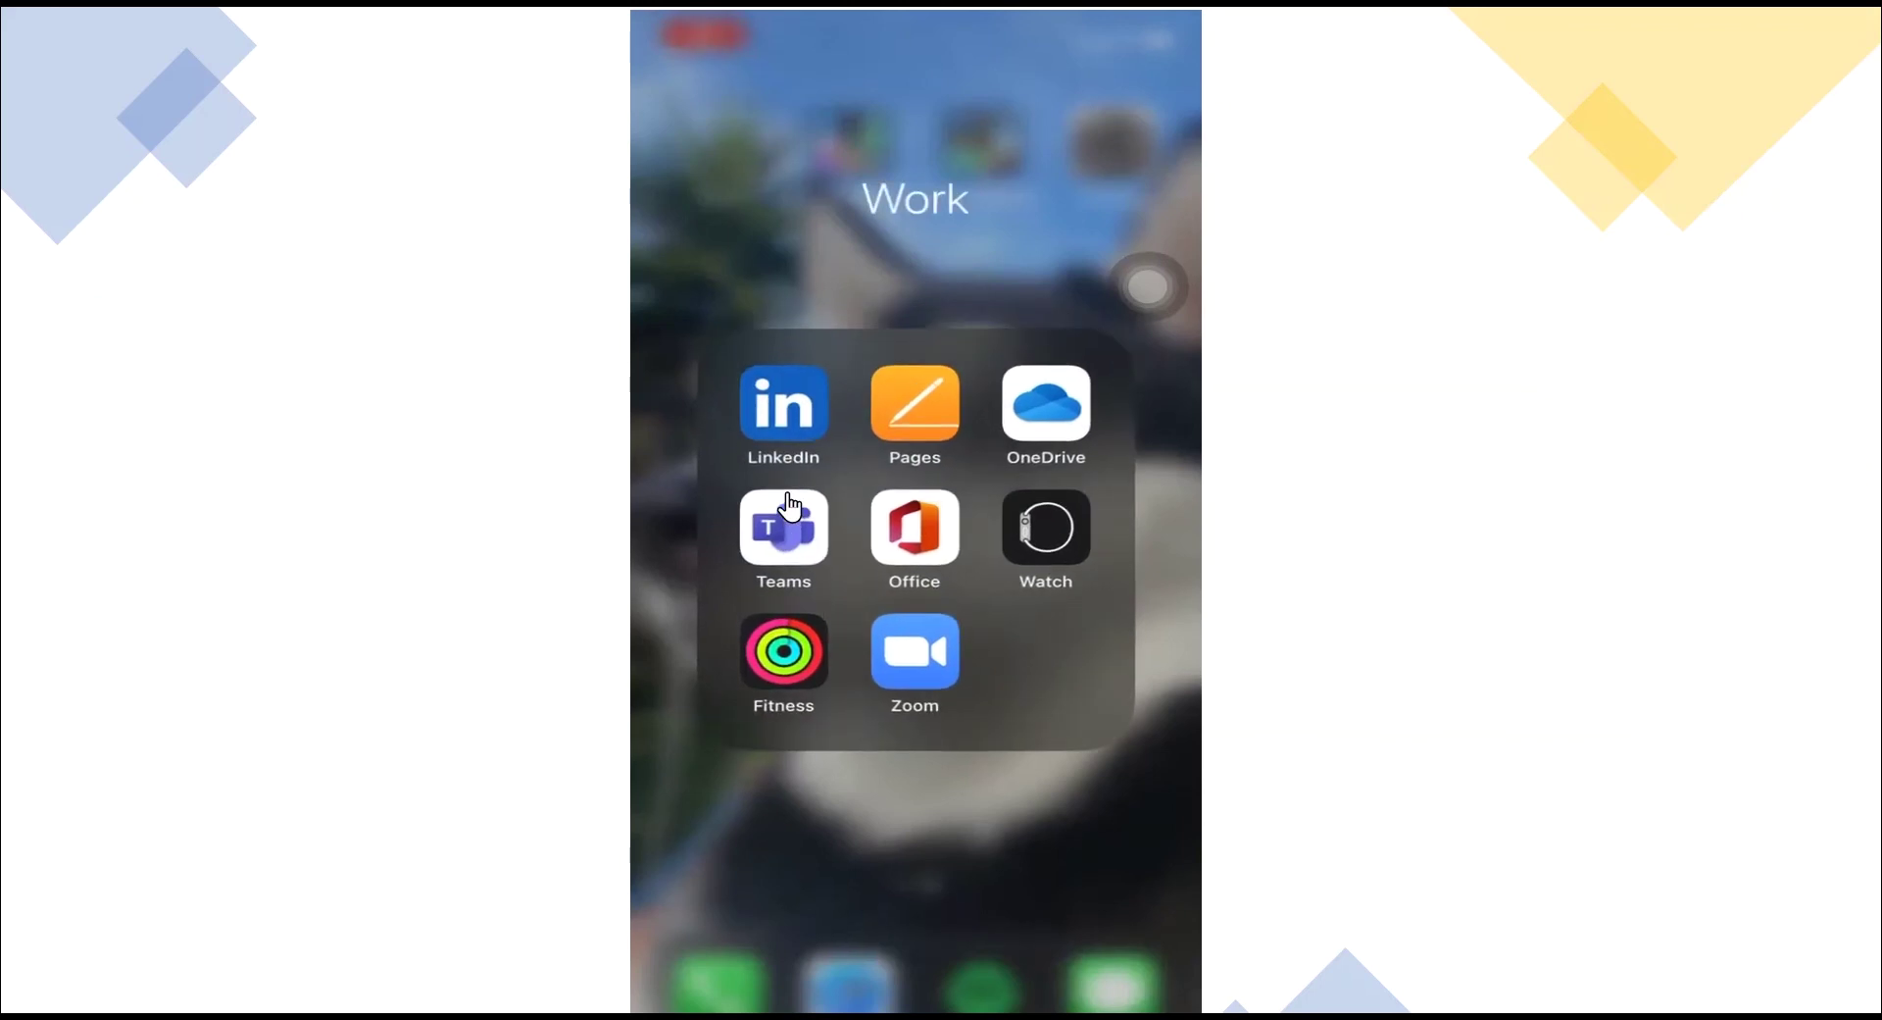
- Join the Review Branding meeting from the Teams calendar on the phone, and join "This is a fun meeting!" on the computer
{"action": "left_click", "coordinate": [787, 519]}
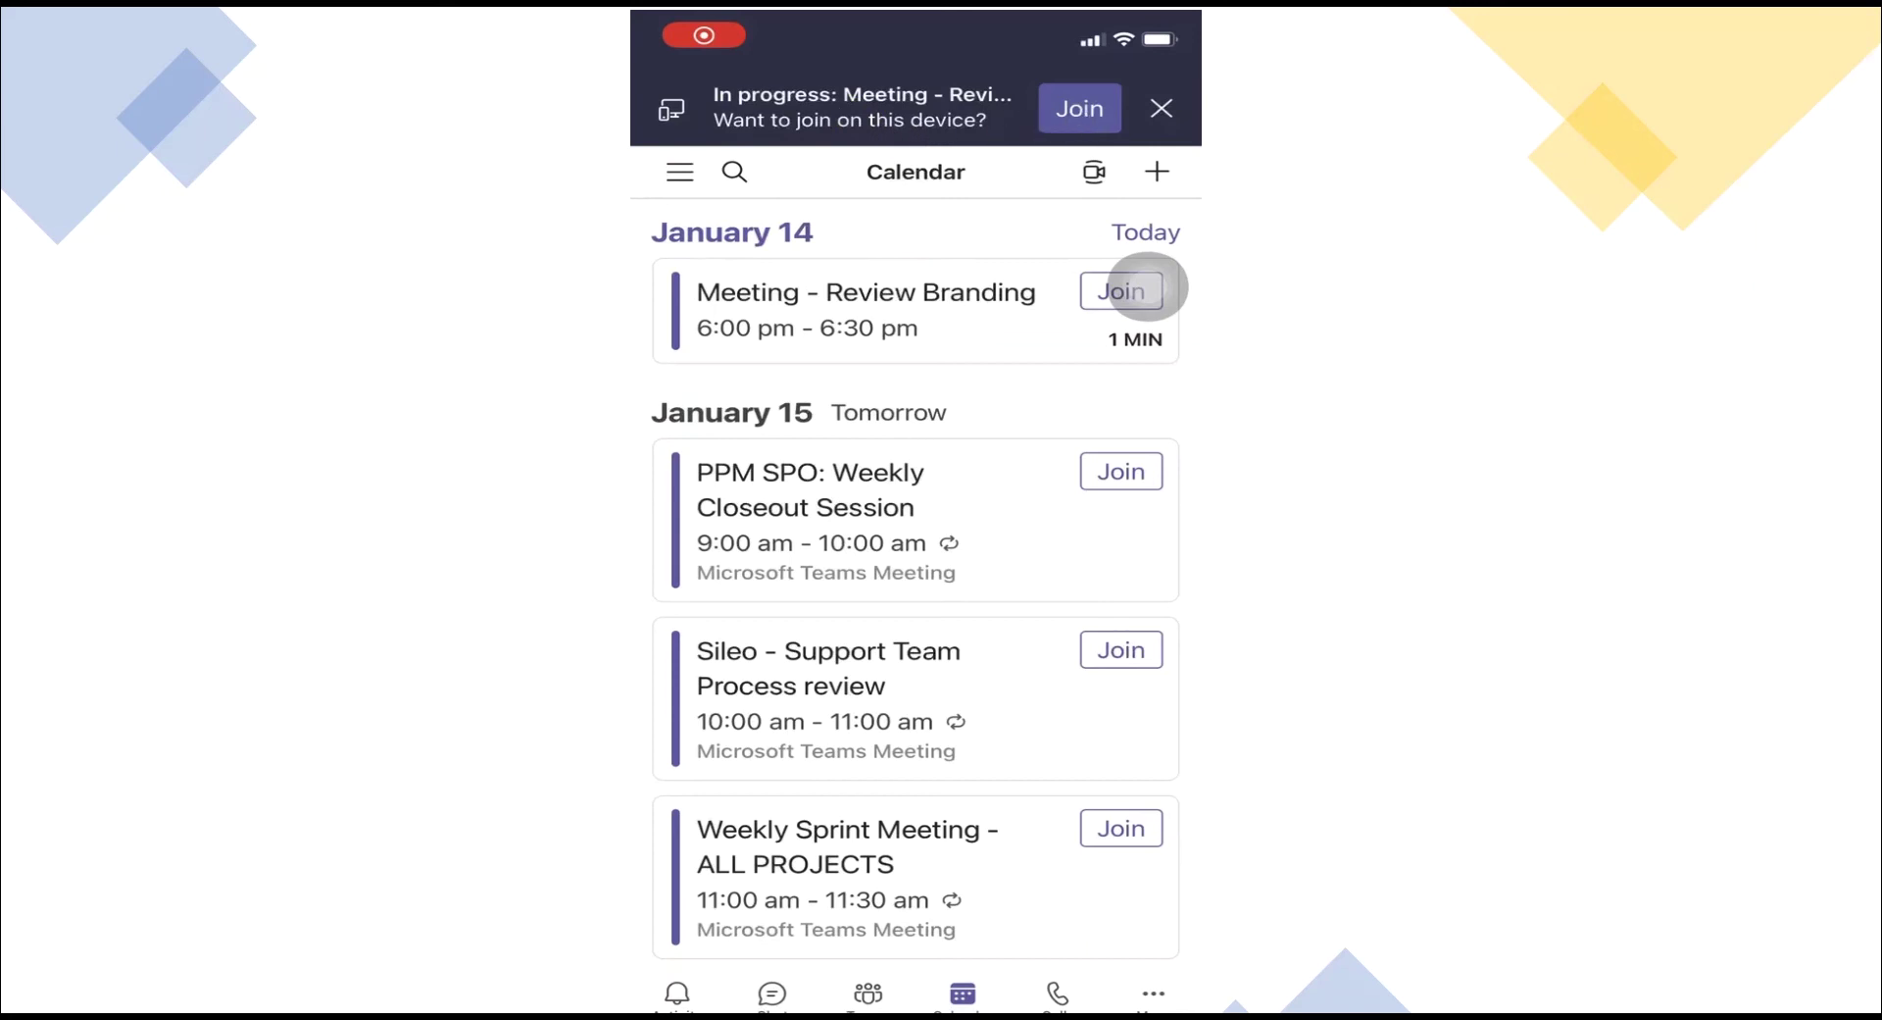
{"action": "left_click", "coordinate": [1145, 289]}
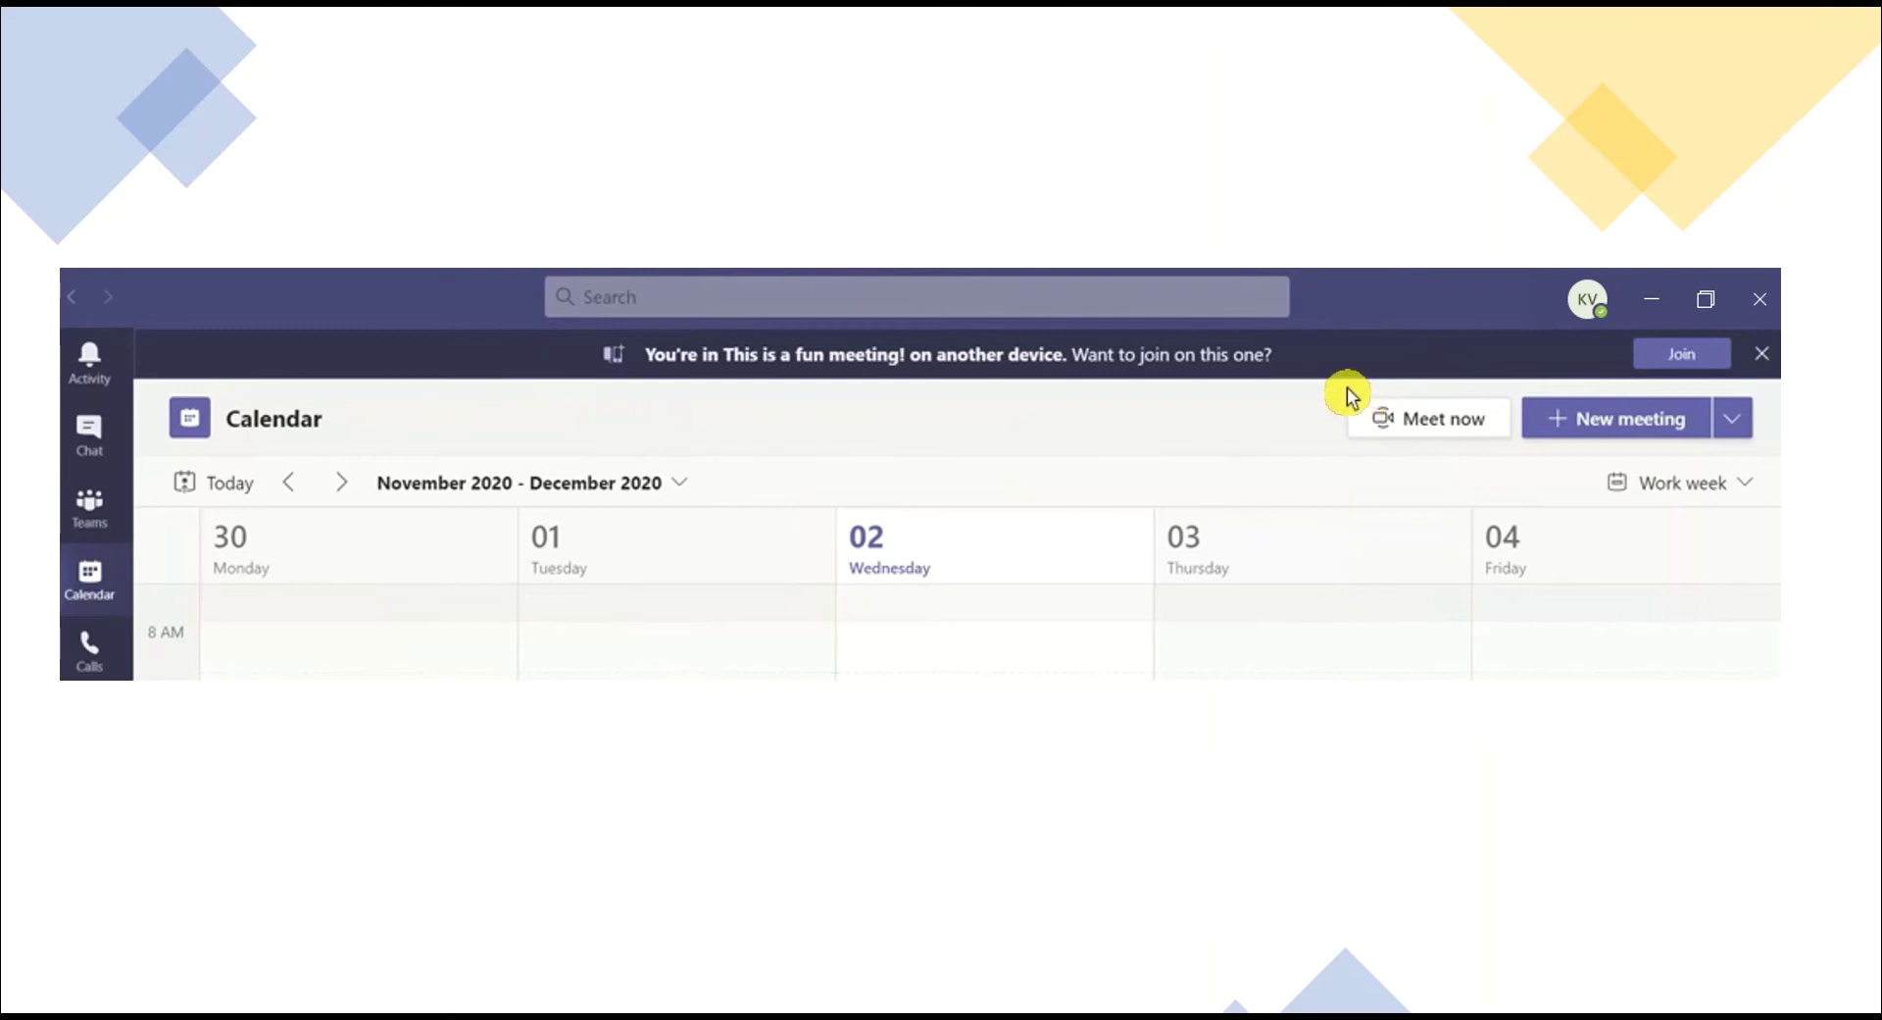
{"action": "left_click", "coordinate": [1662, 358]}
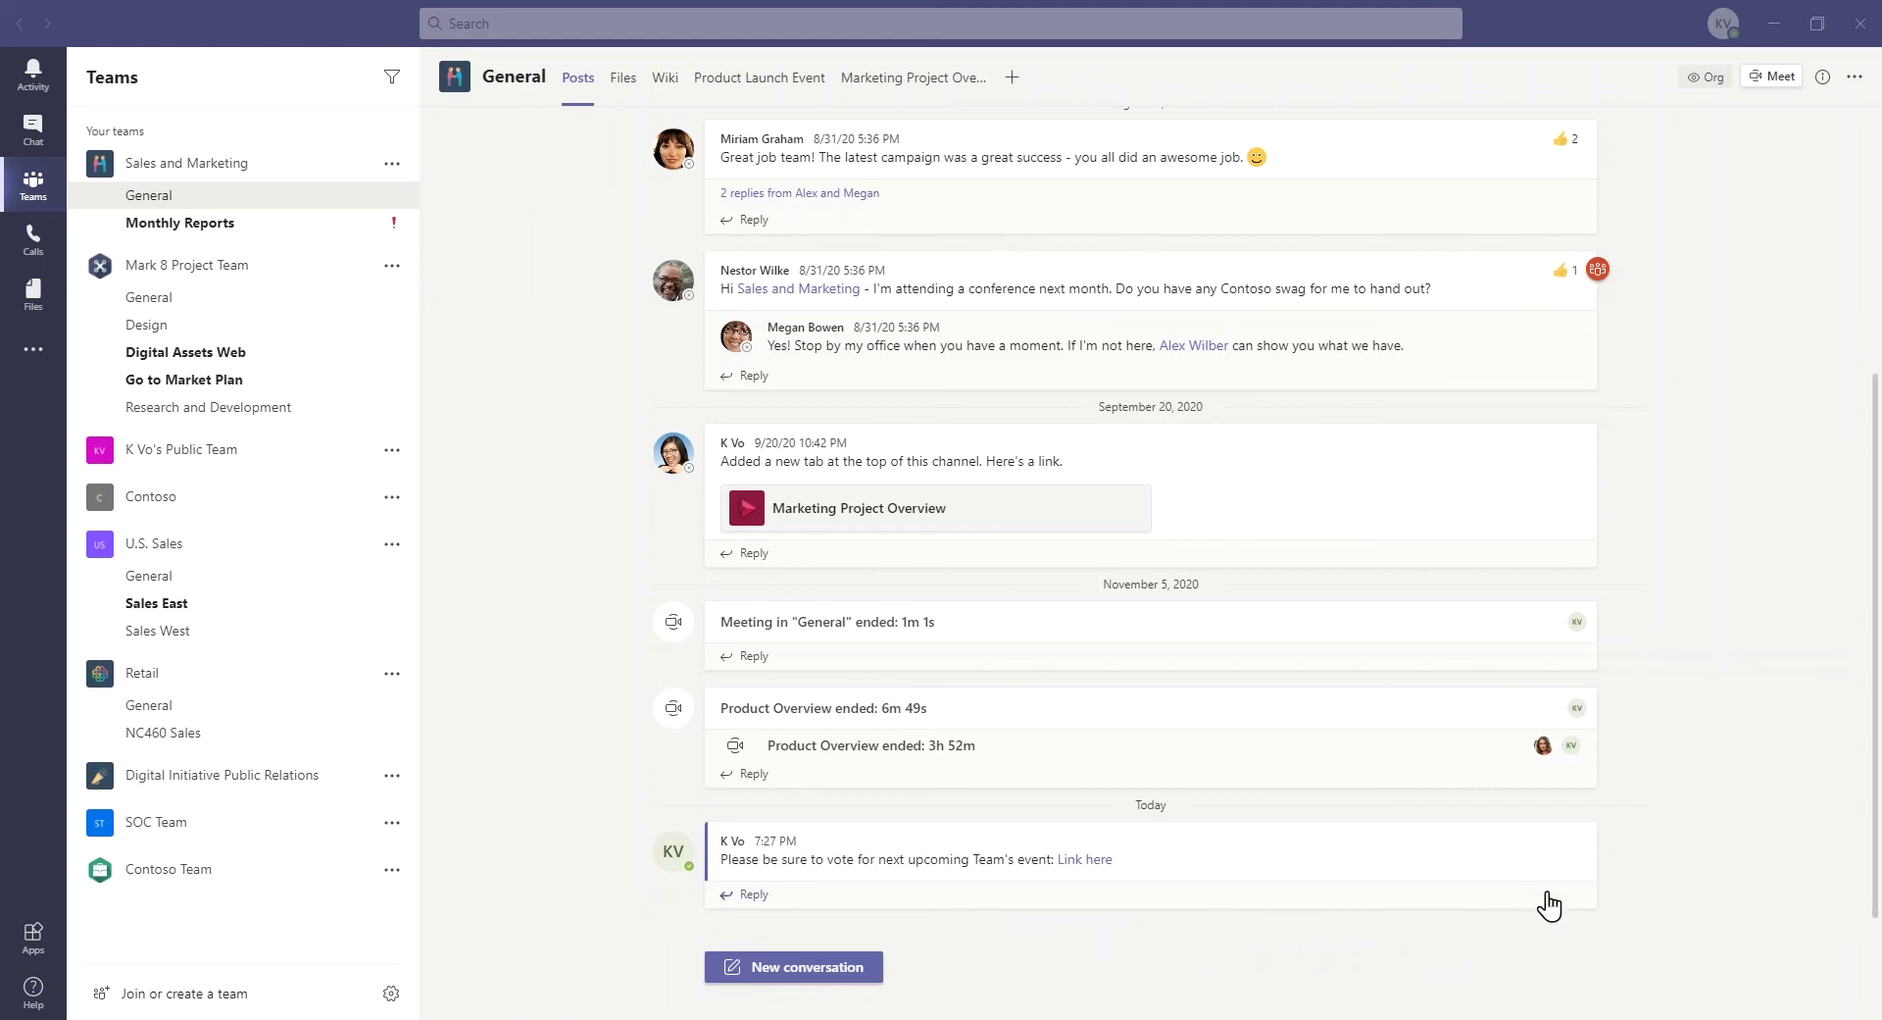
- Pin the General channel post about voting for the next Team's event and show the channel information with its pinned posts
{"action": "mouse_move", "coordinate": [1568, 871]}
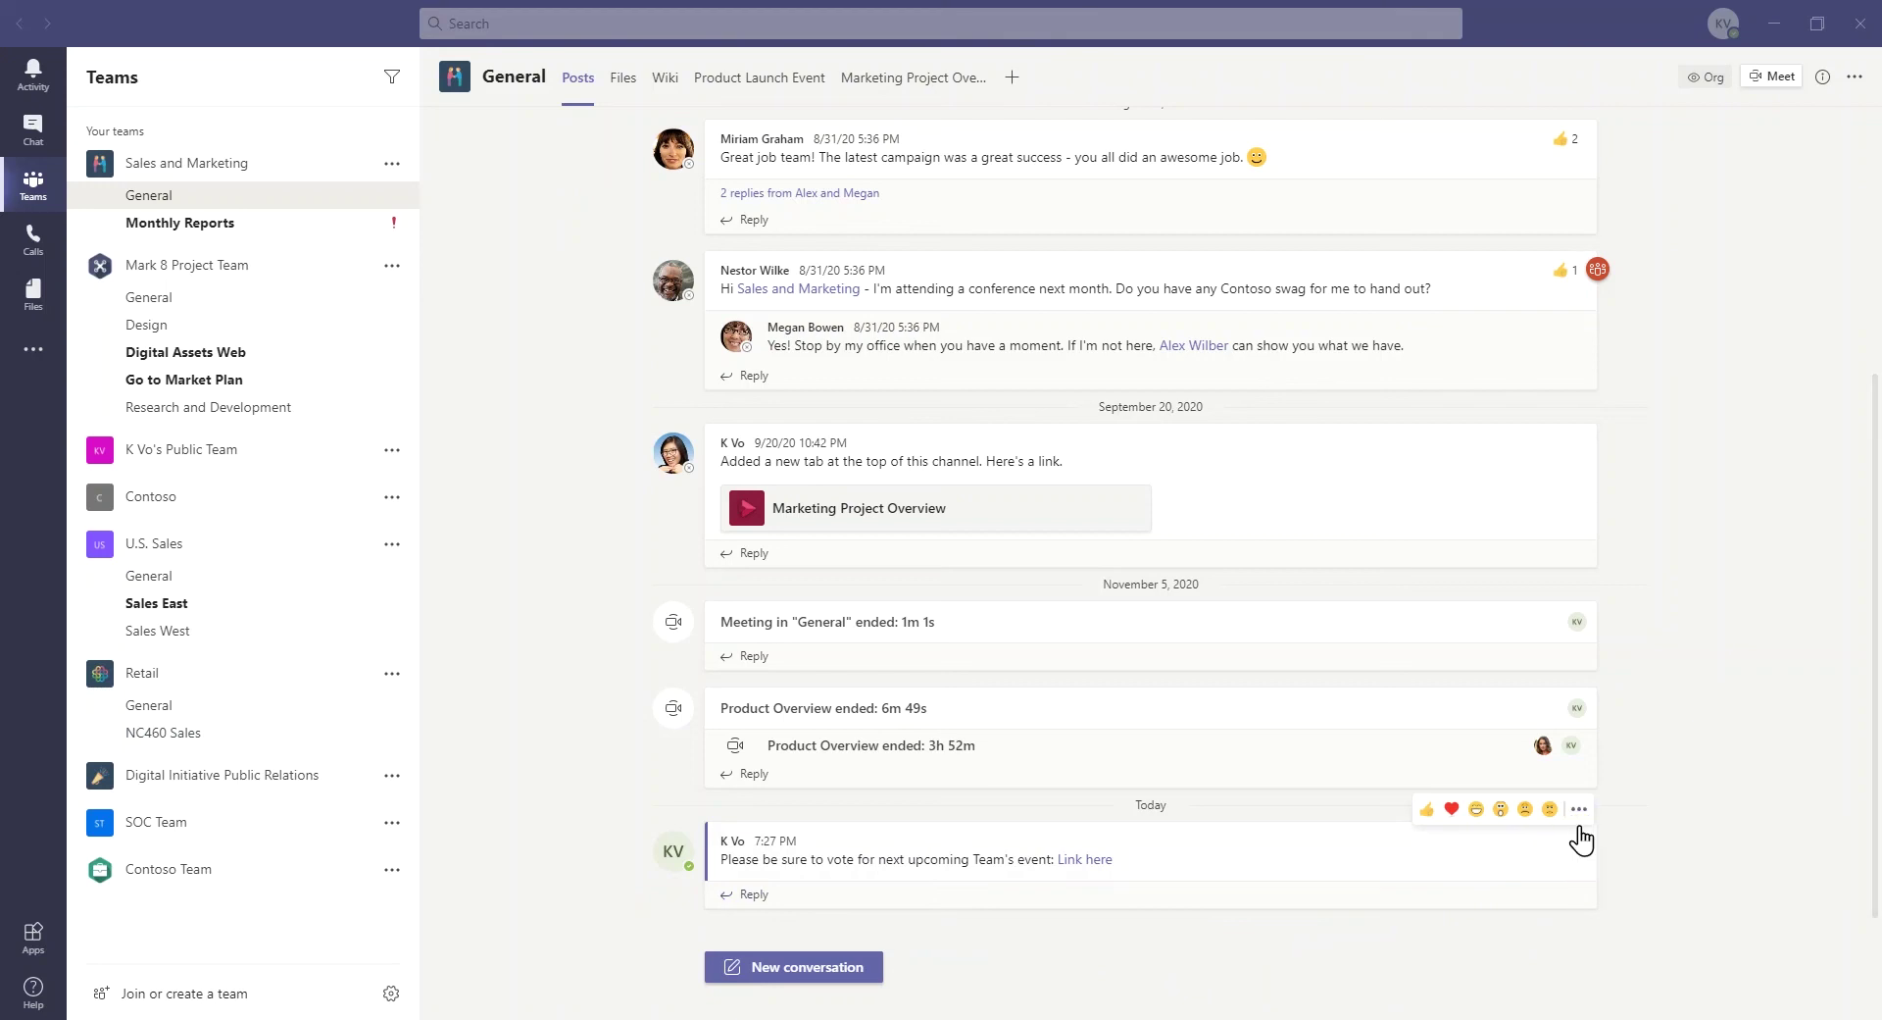
{"action": "left_click", "coordinate": [1580, 818]}
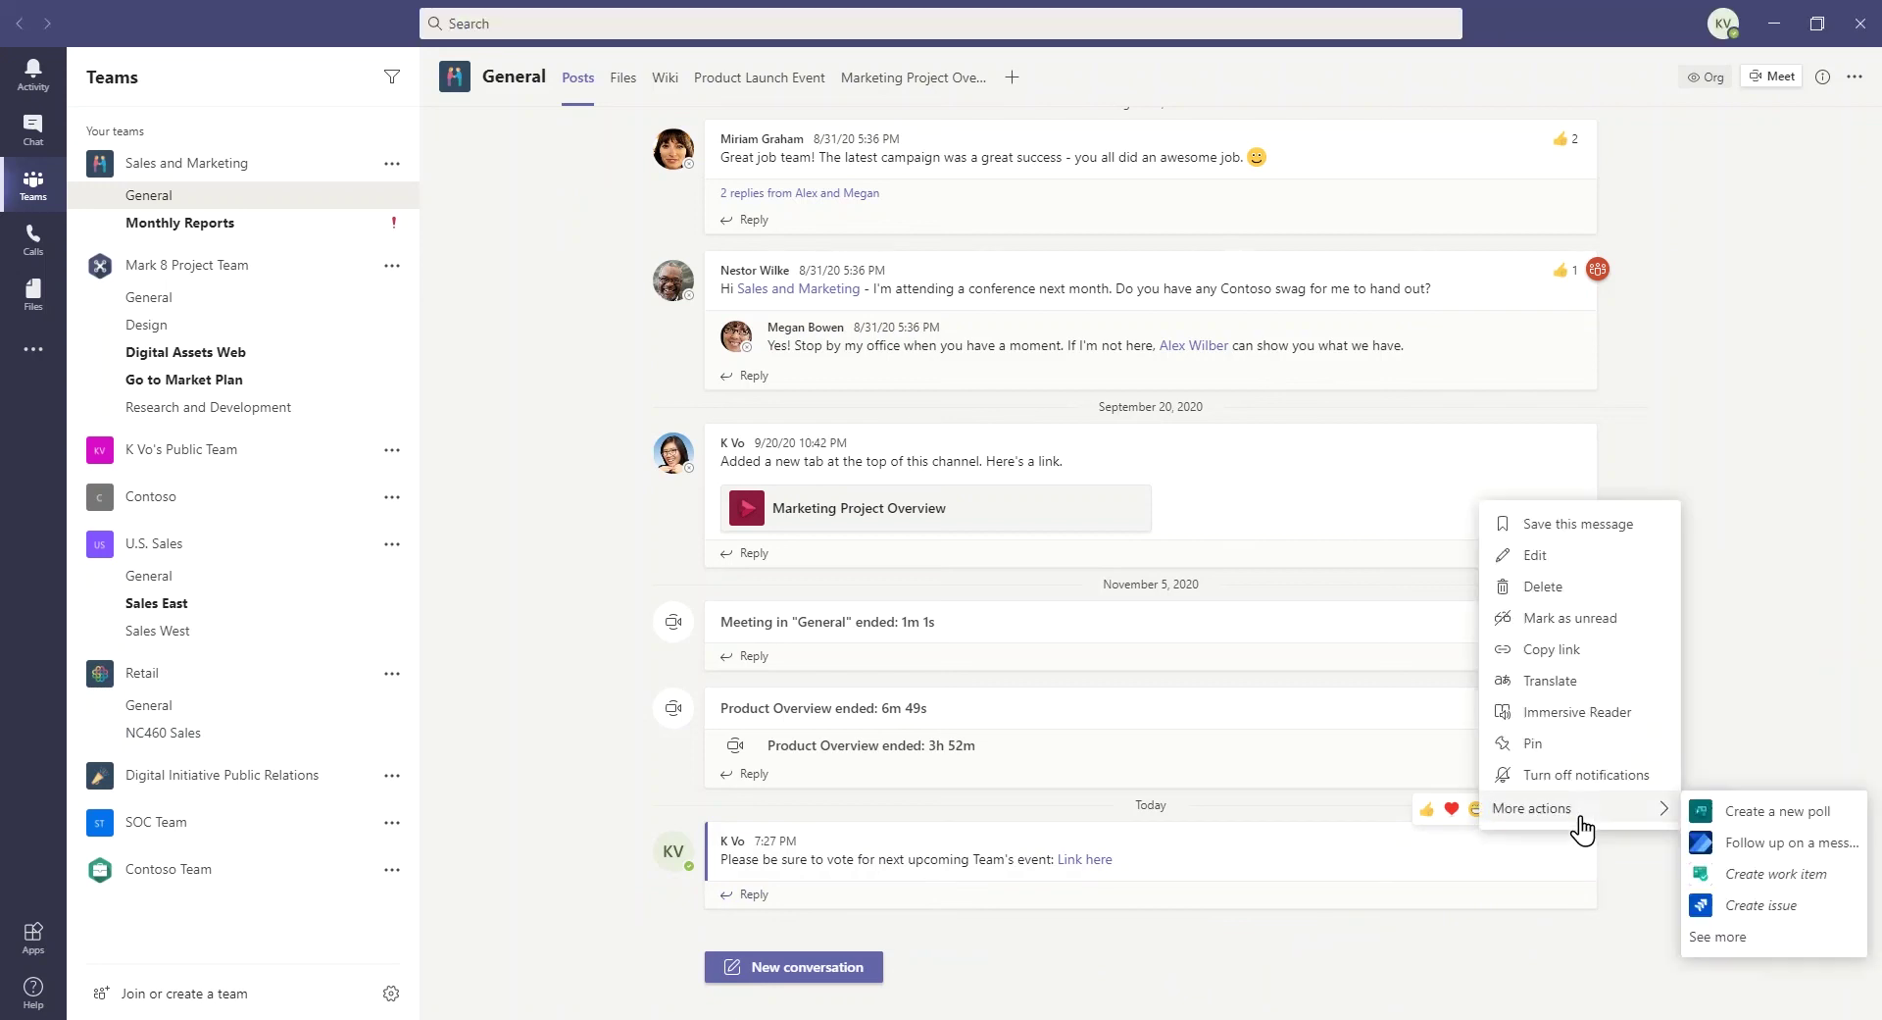
{"action": "left_click", "coordinate": [1604, 753]}
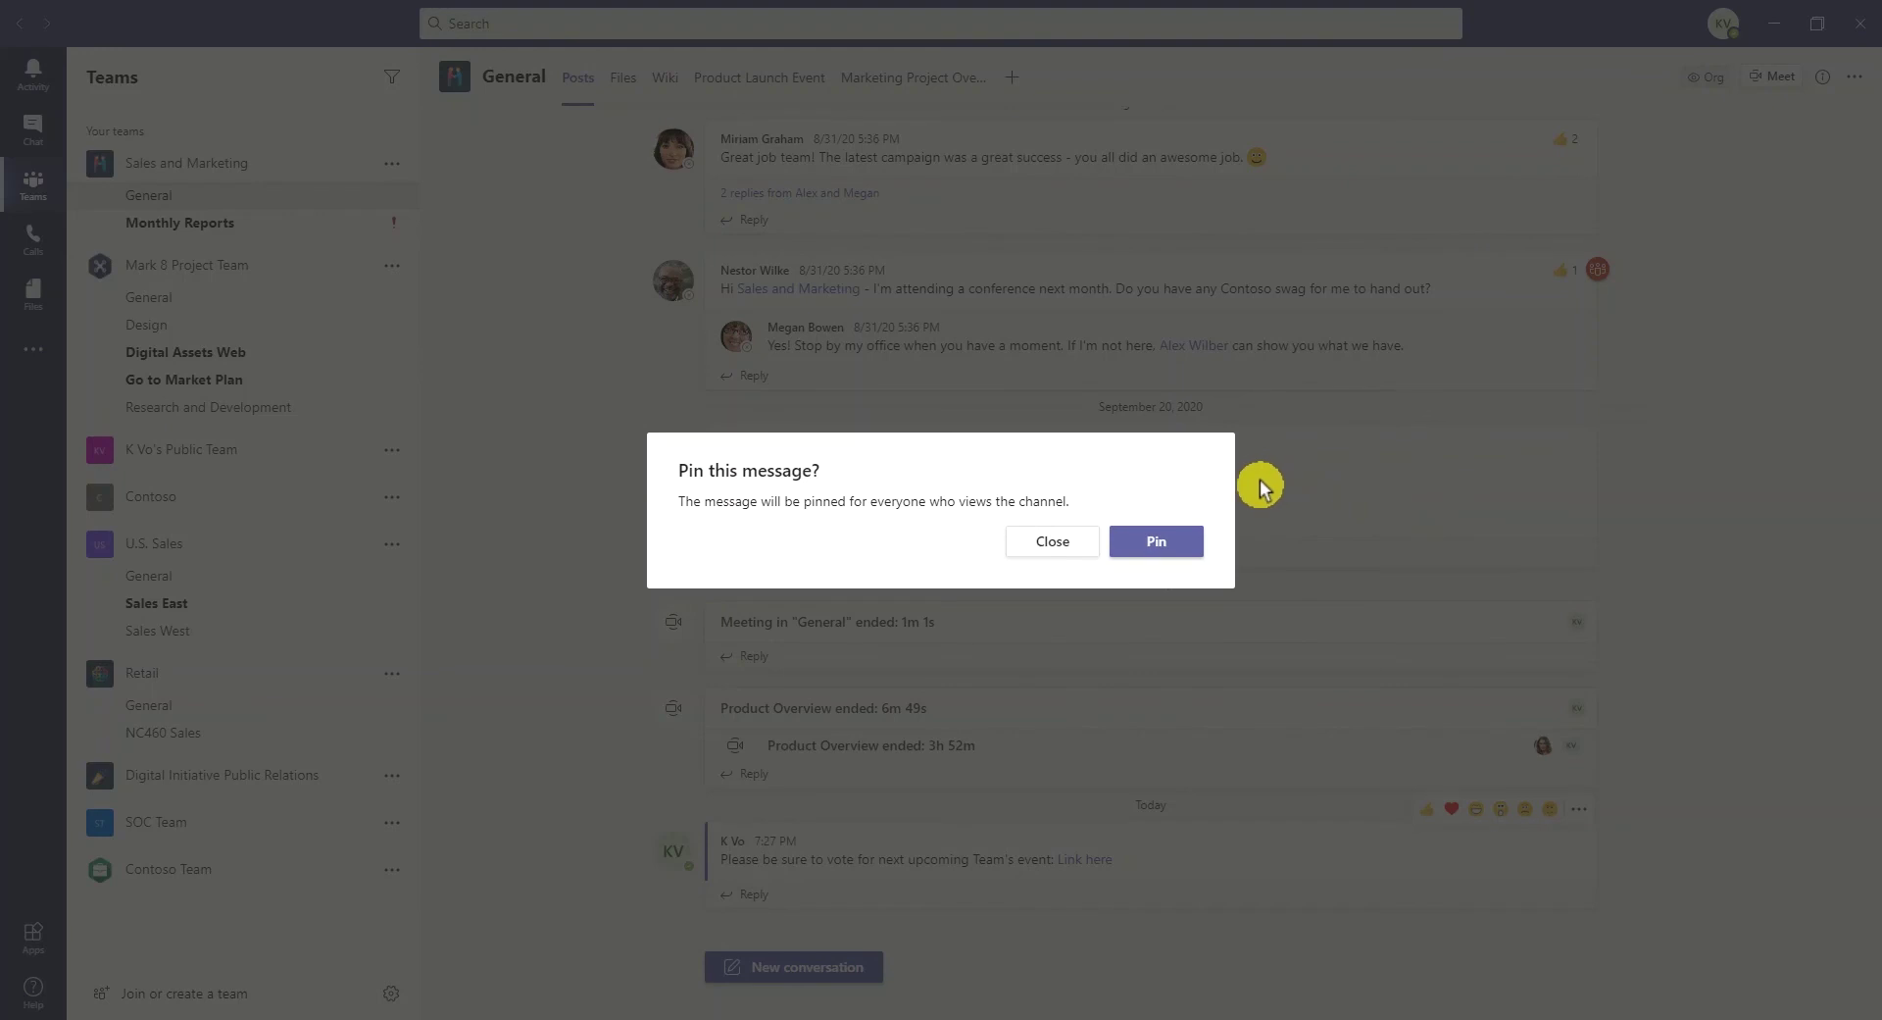
{"action": "left_click", "coordinate": [1186, 545]}
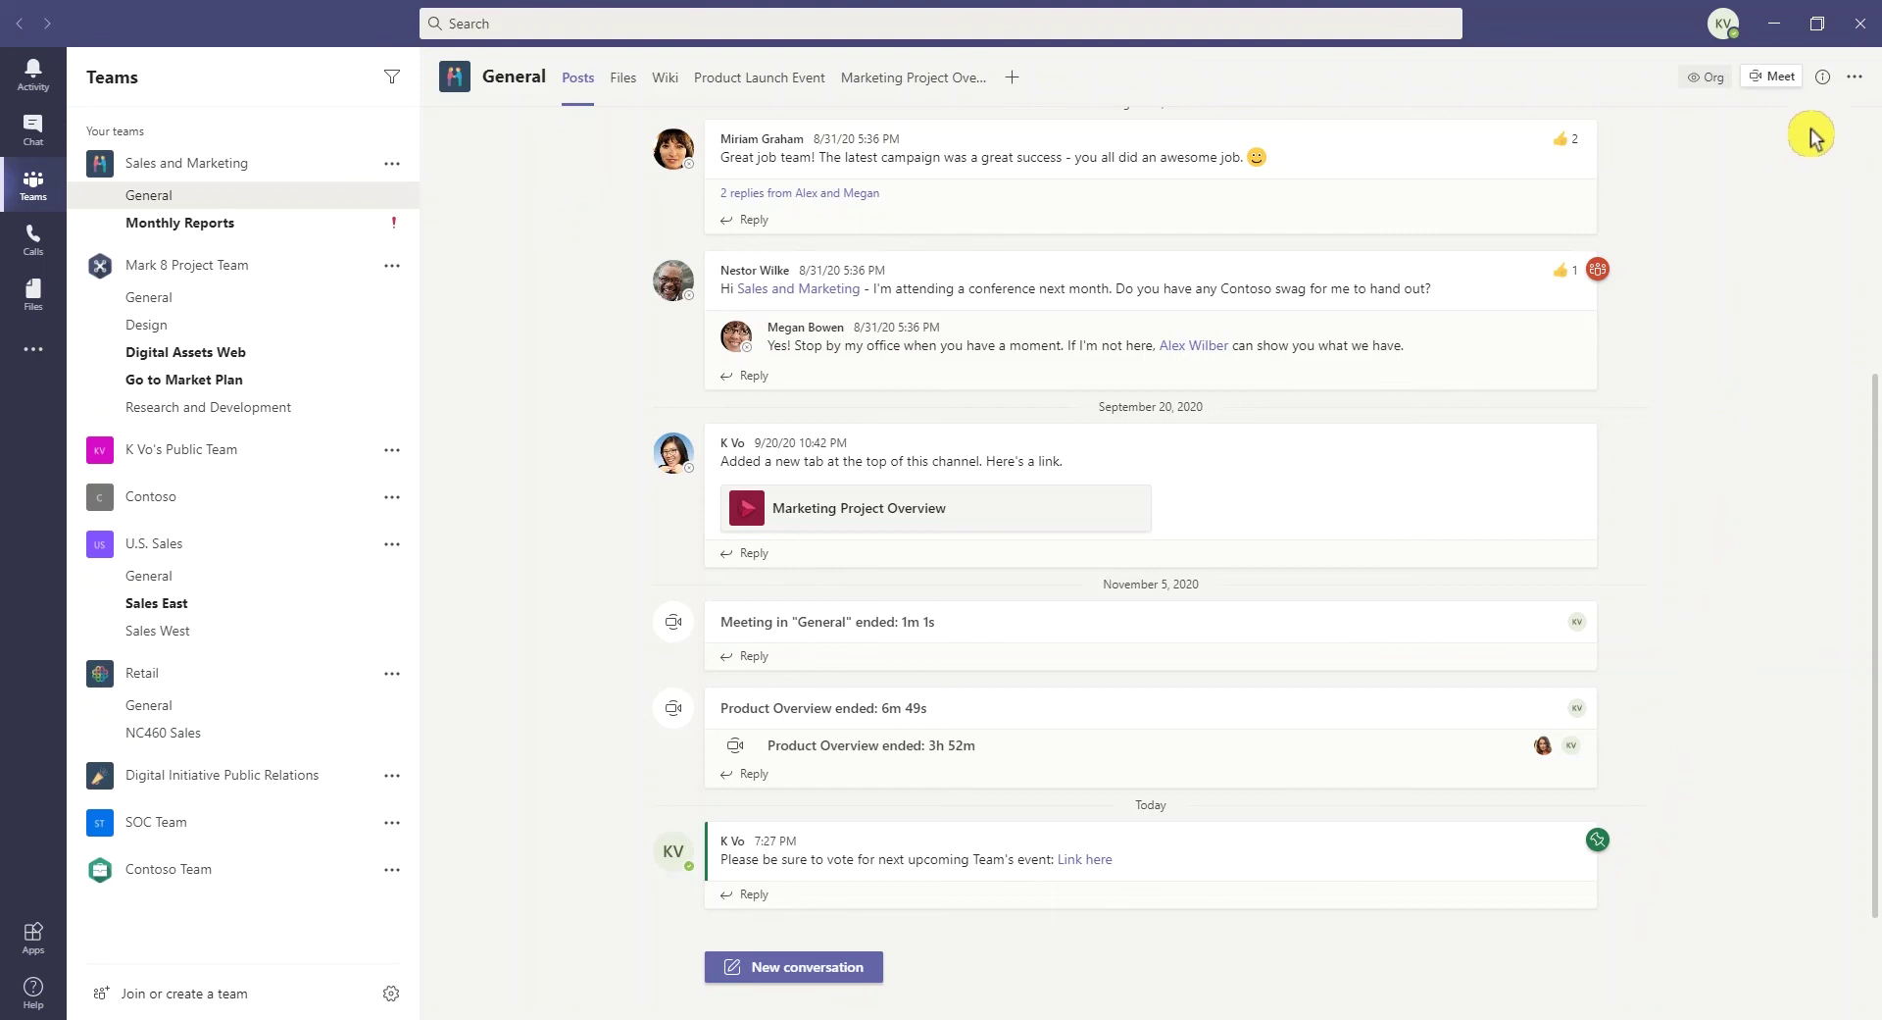
{"action": "left_click", "coordinate": [1823, 78]}
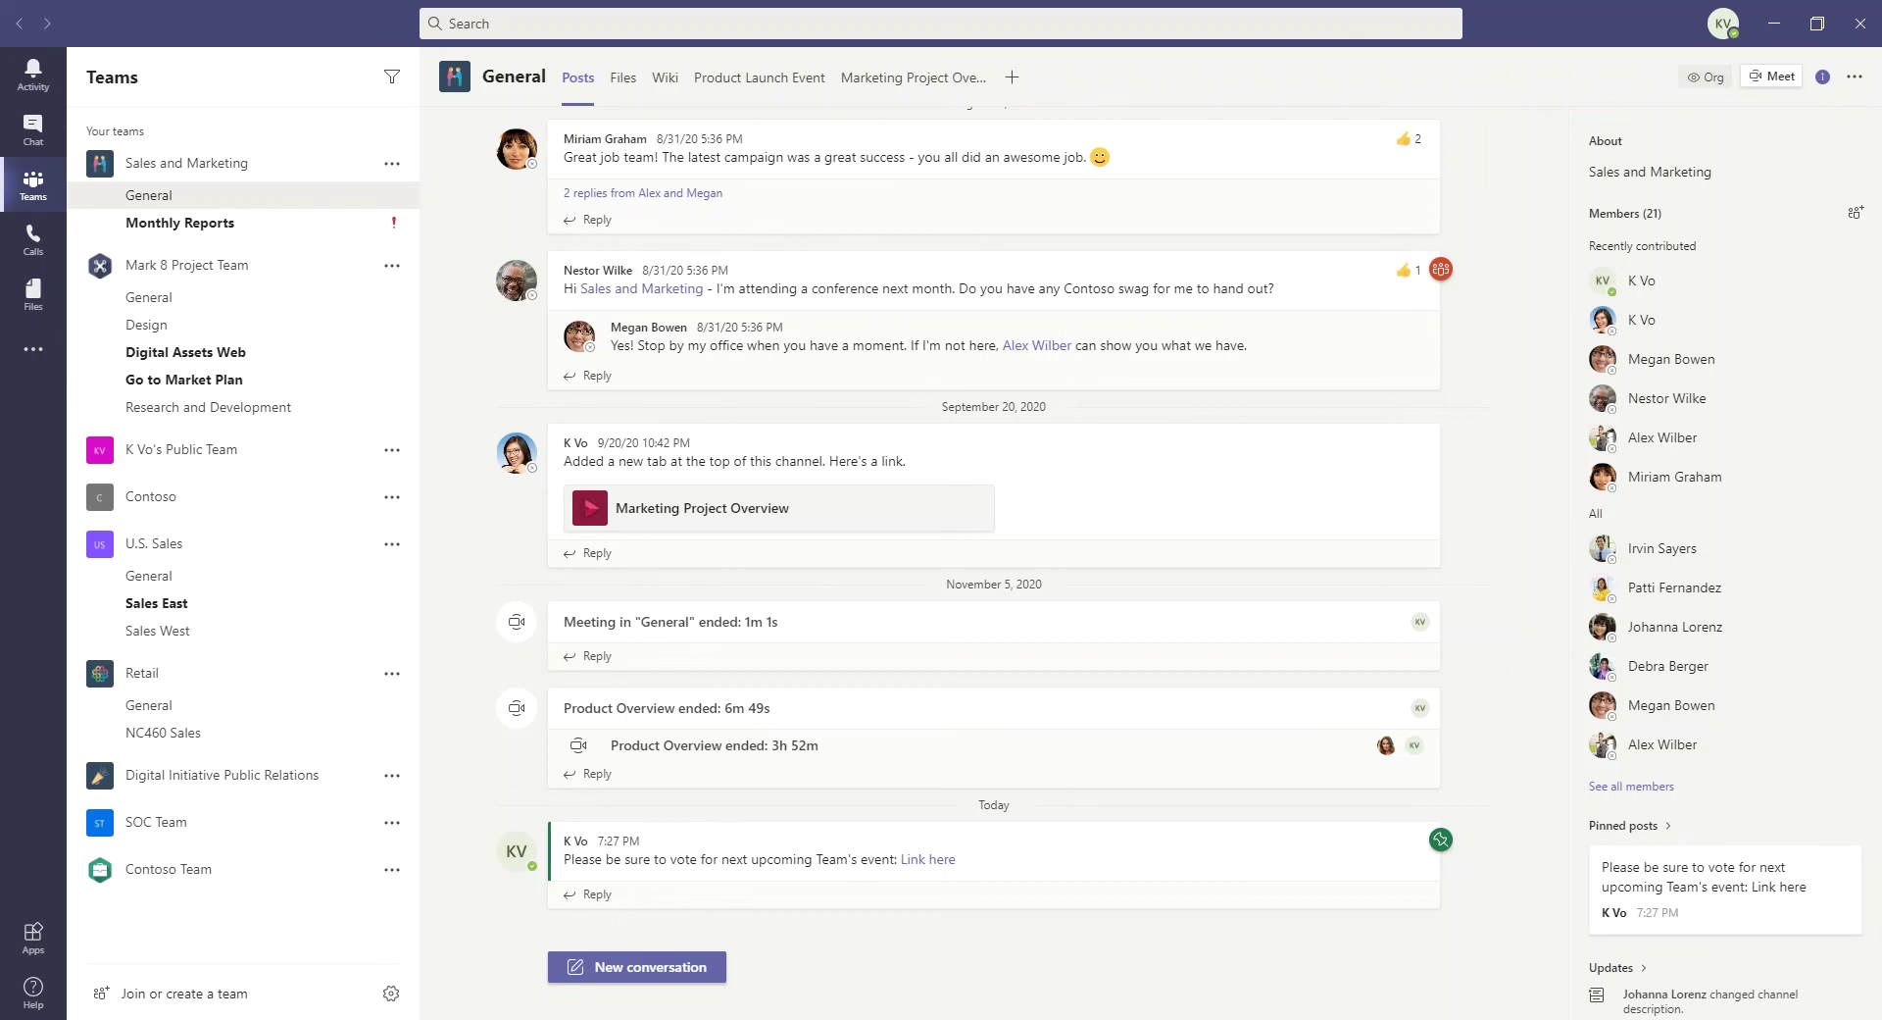
- Pop out the recent group chat into its own window, then close that window
{"action": "key", "text": "ctrl+2"}
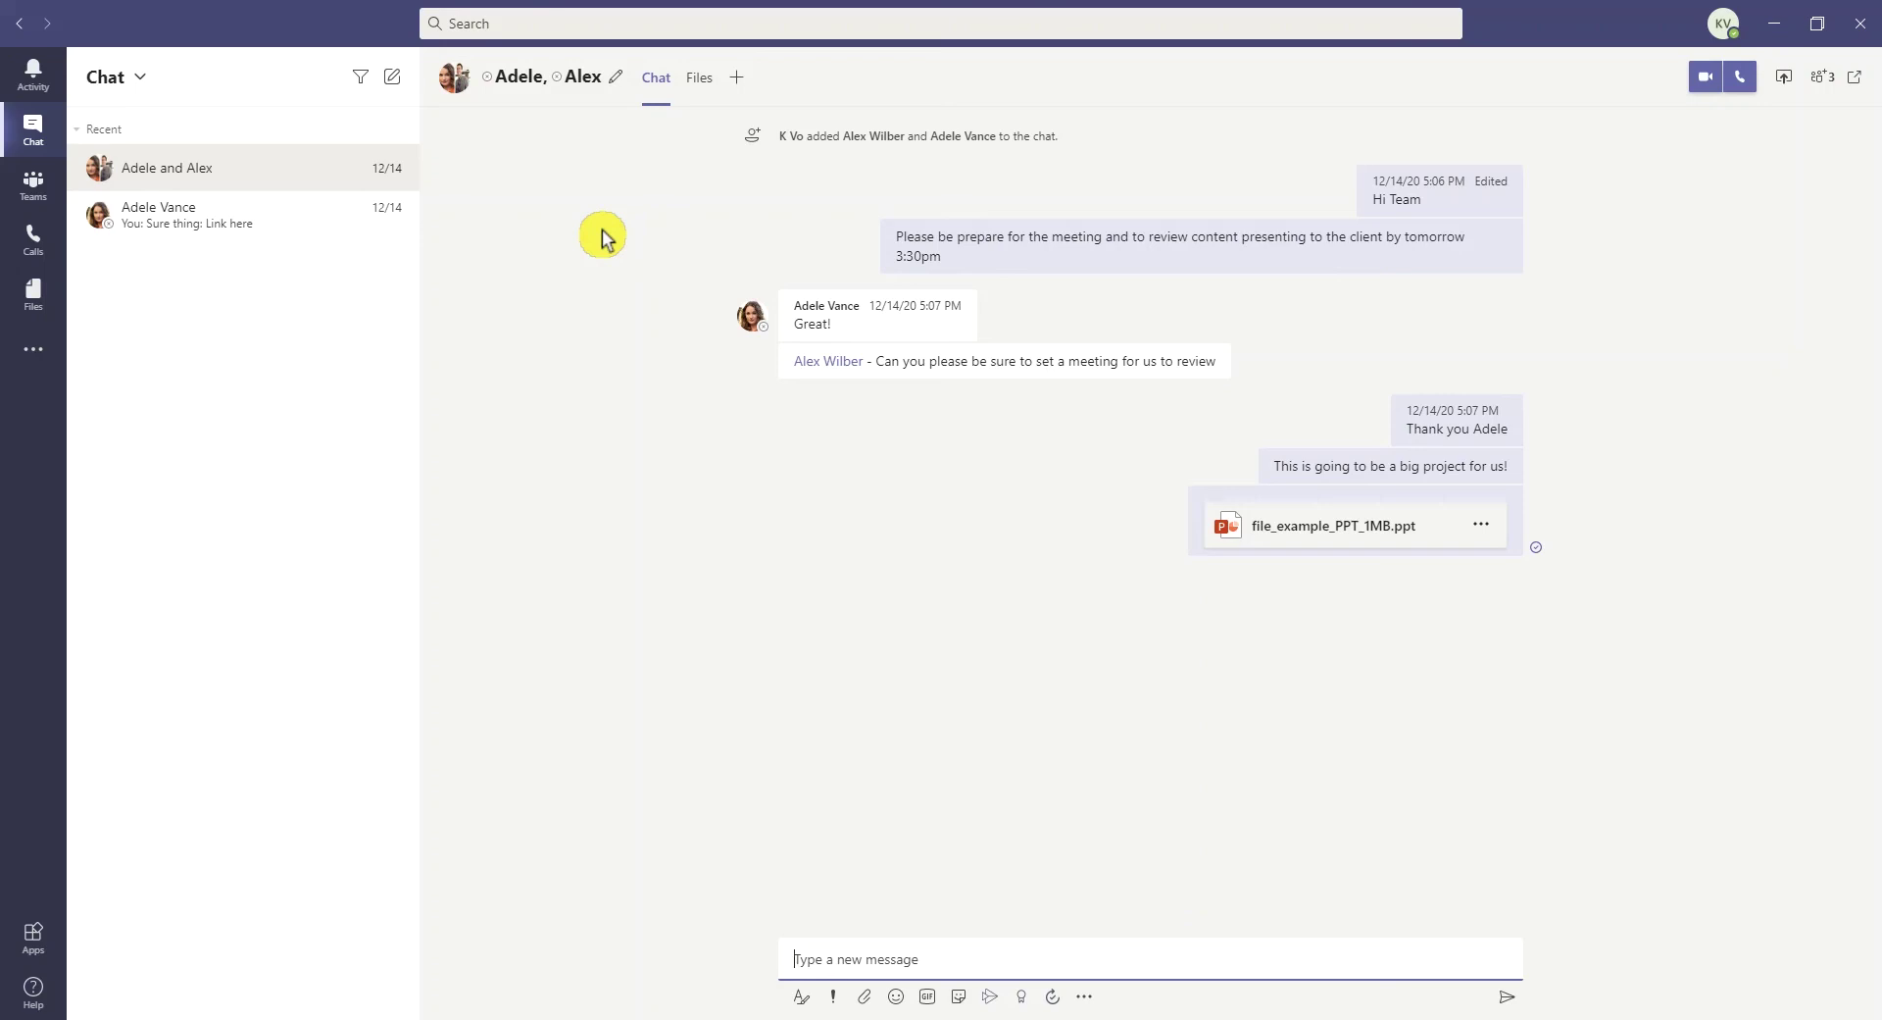
{"action": "mouse_move", "coordinate": [364, 176]}
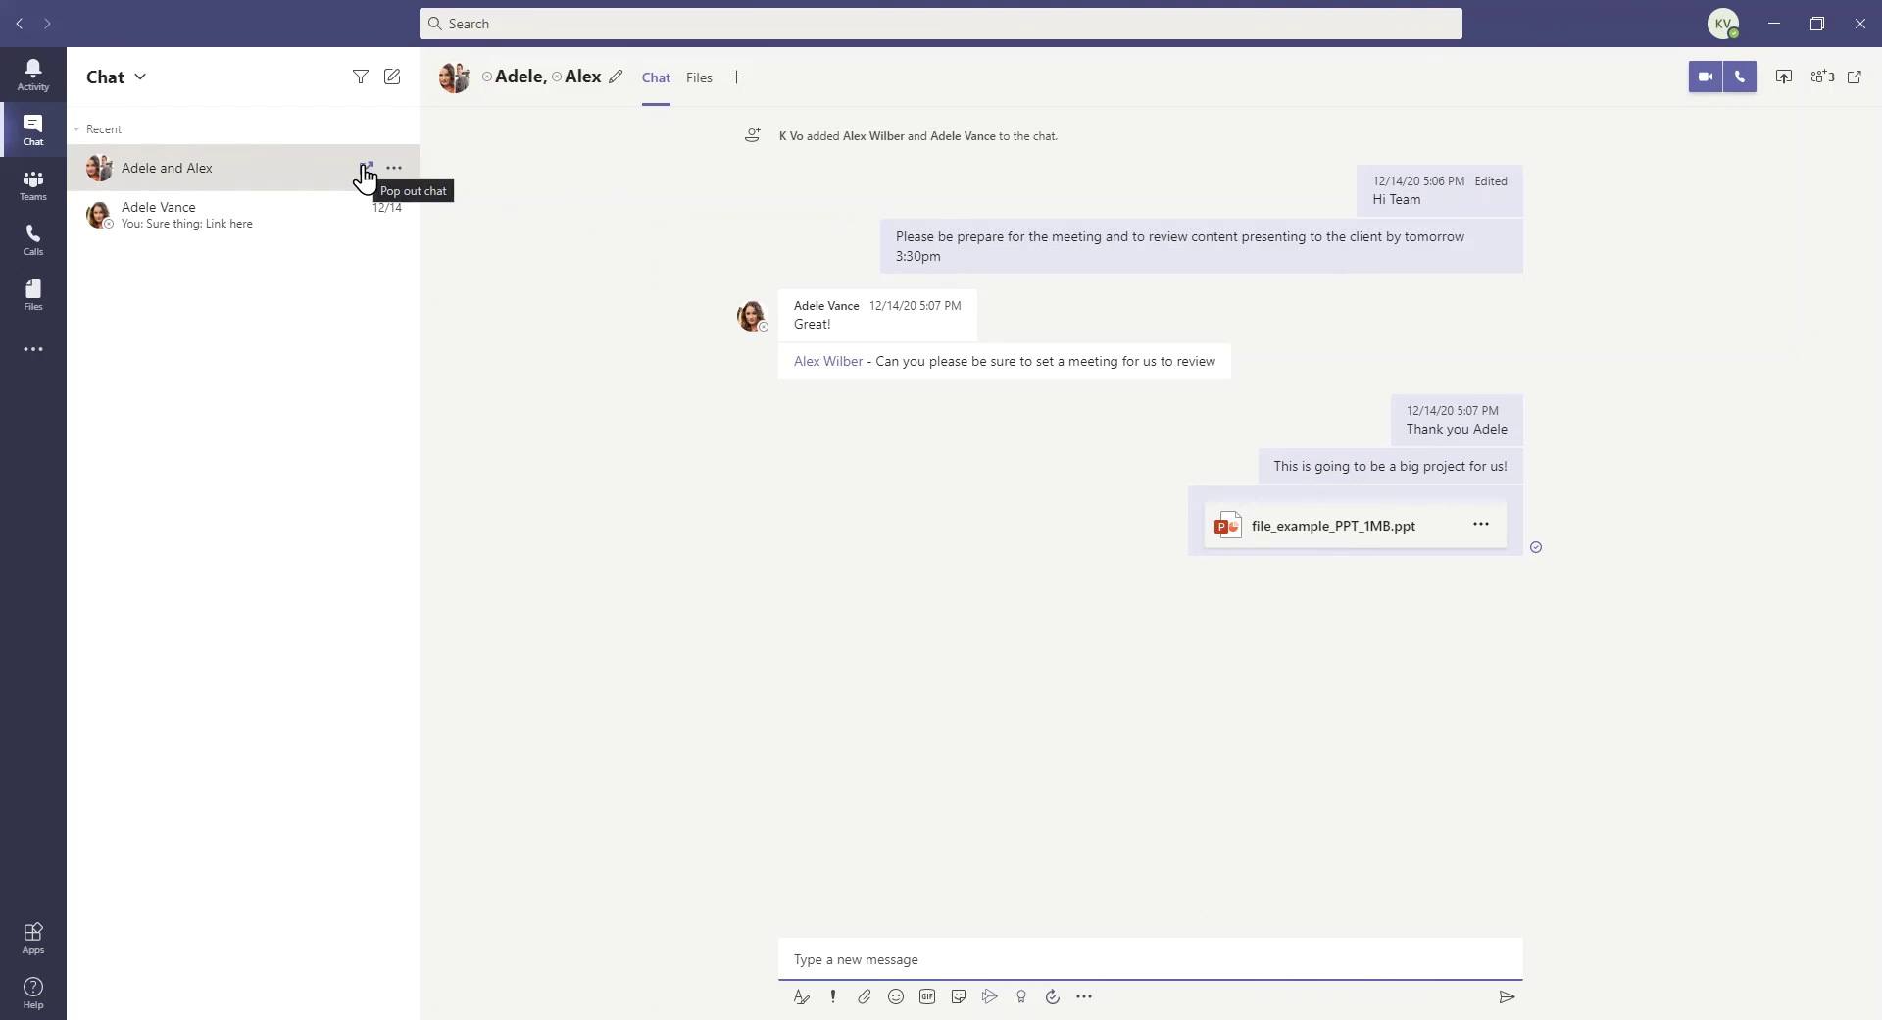
{"action": "left_click", "coordinate": [364, 172]}
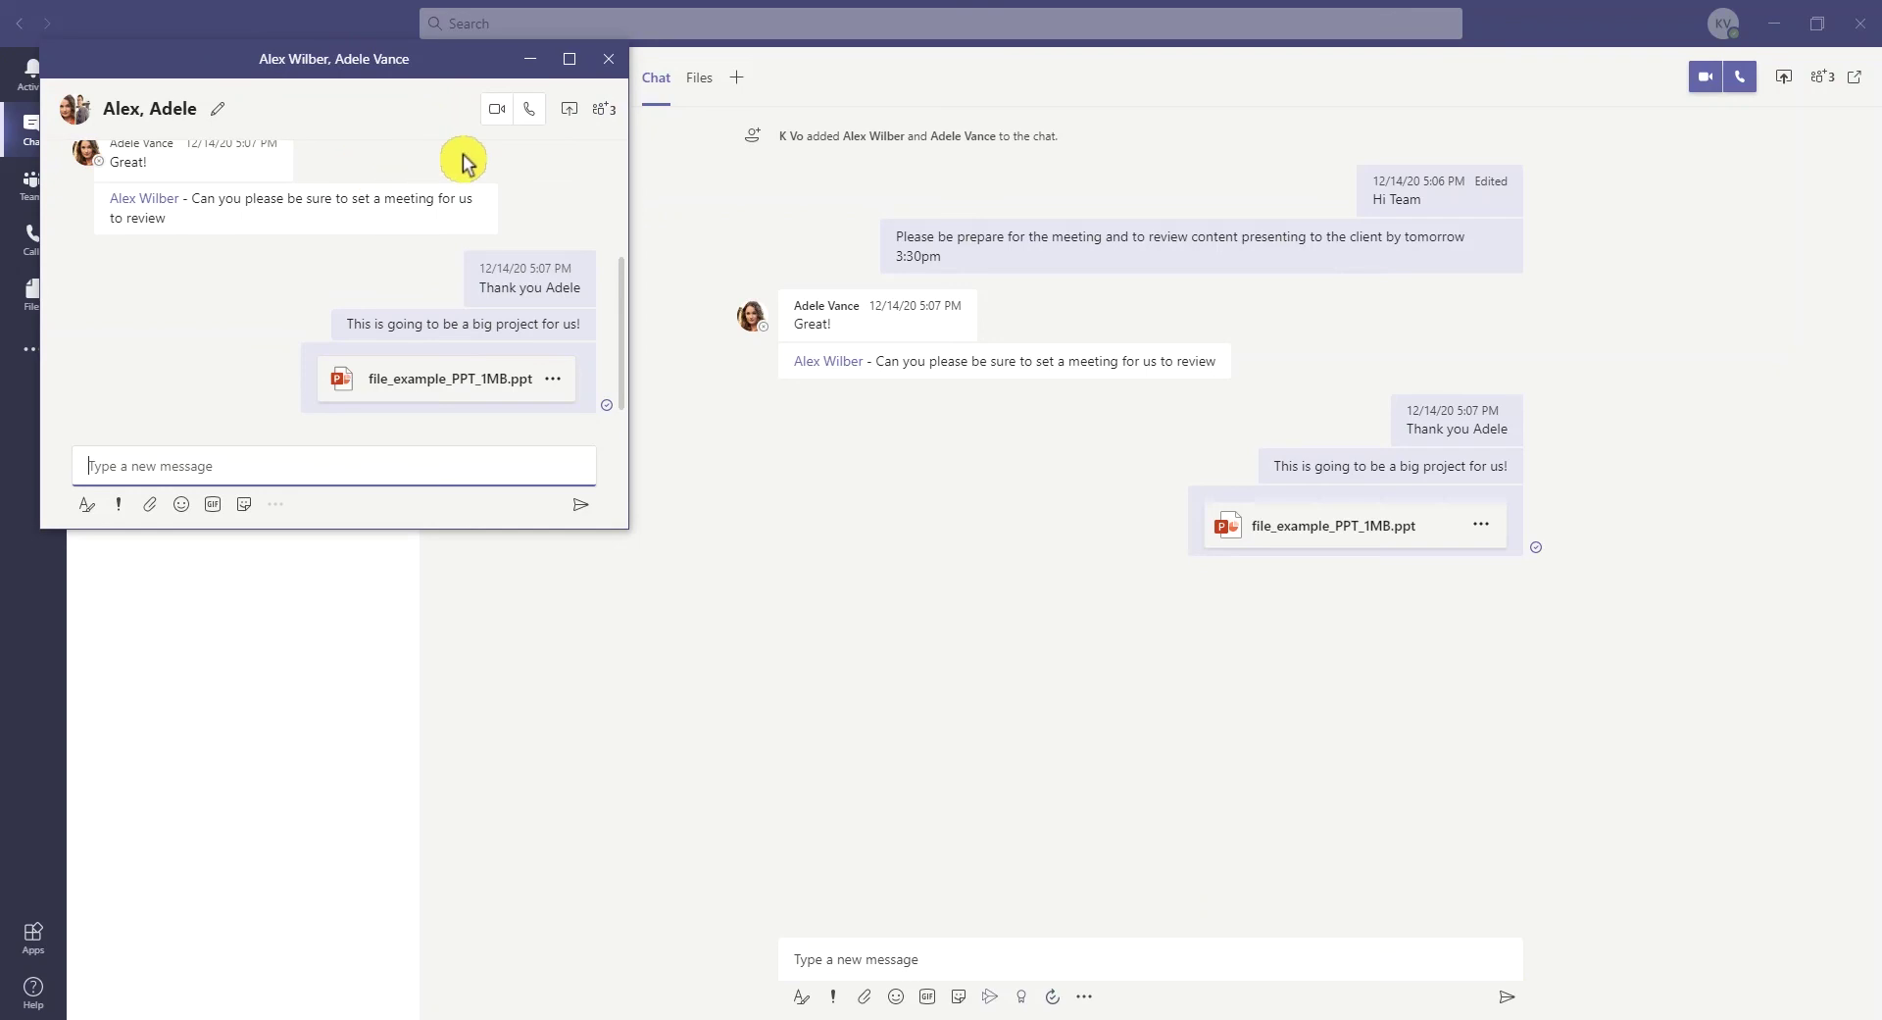
{"action": "left_click", "coordinate": [607, 63]}
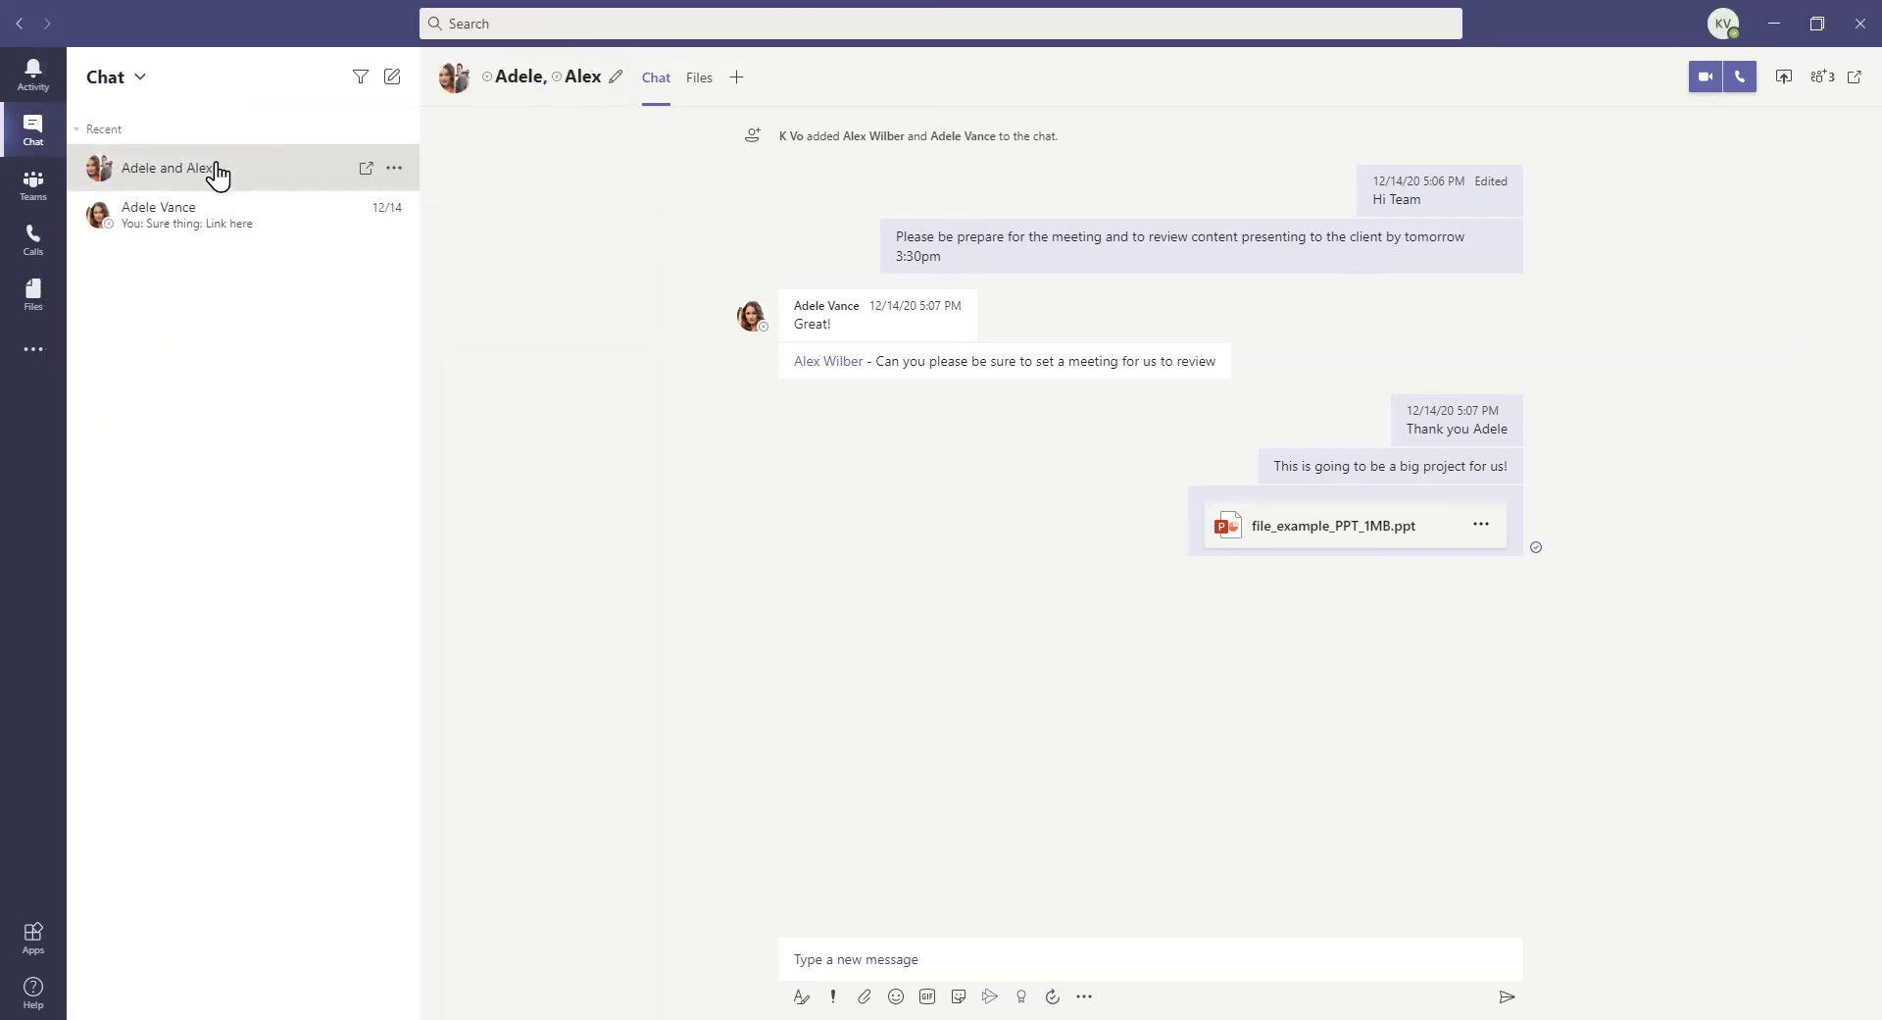
- Open the Product List in the Monthly Reports channel of Sales and Marketing and pop it out into a separate window
{"action": "left_click", "coordinate": [35, 186]}
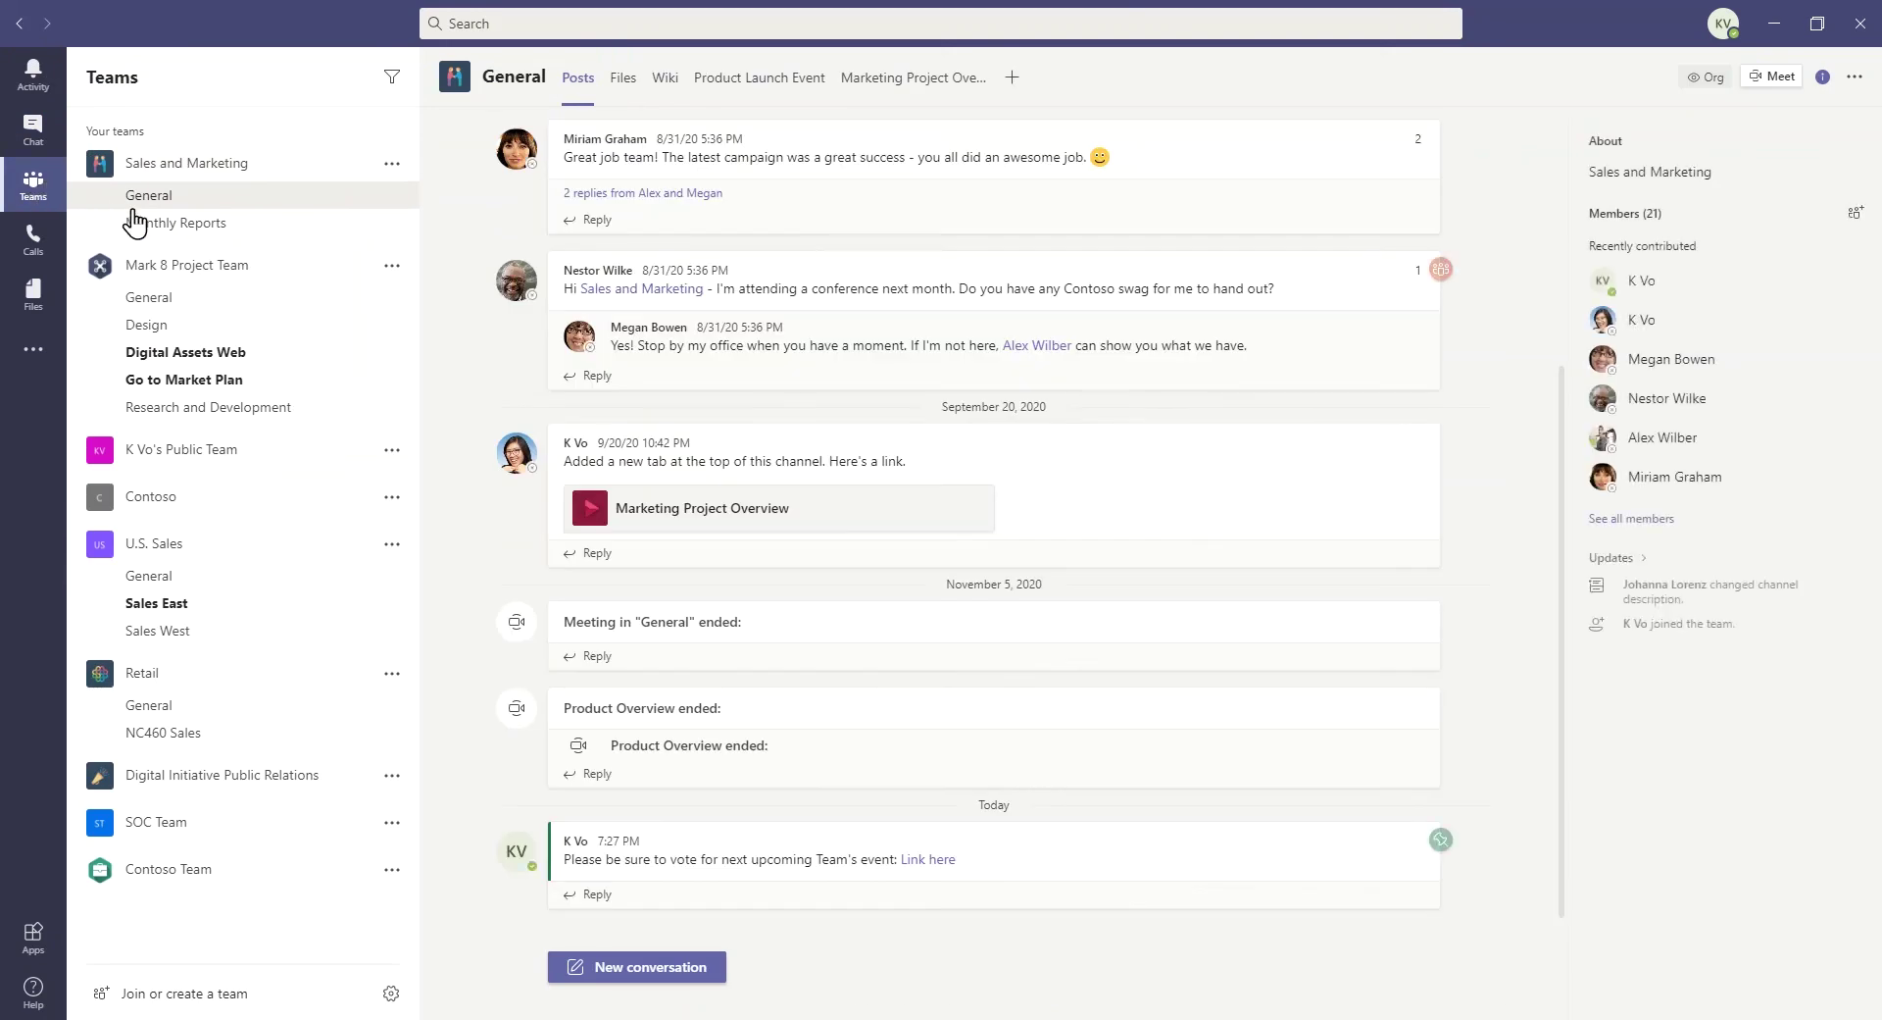
{"action": "left_click", "coordinate": [248, 233]}
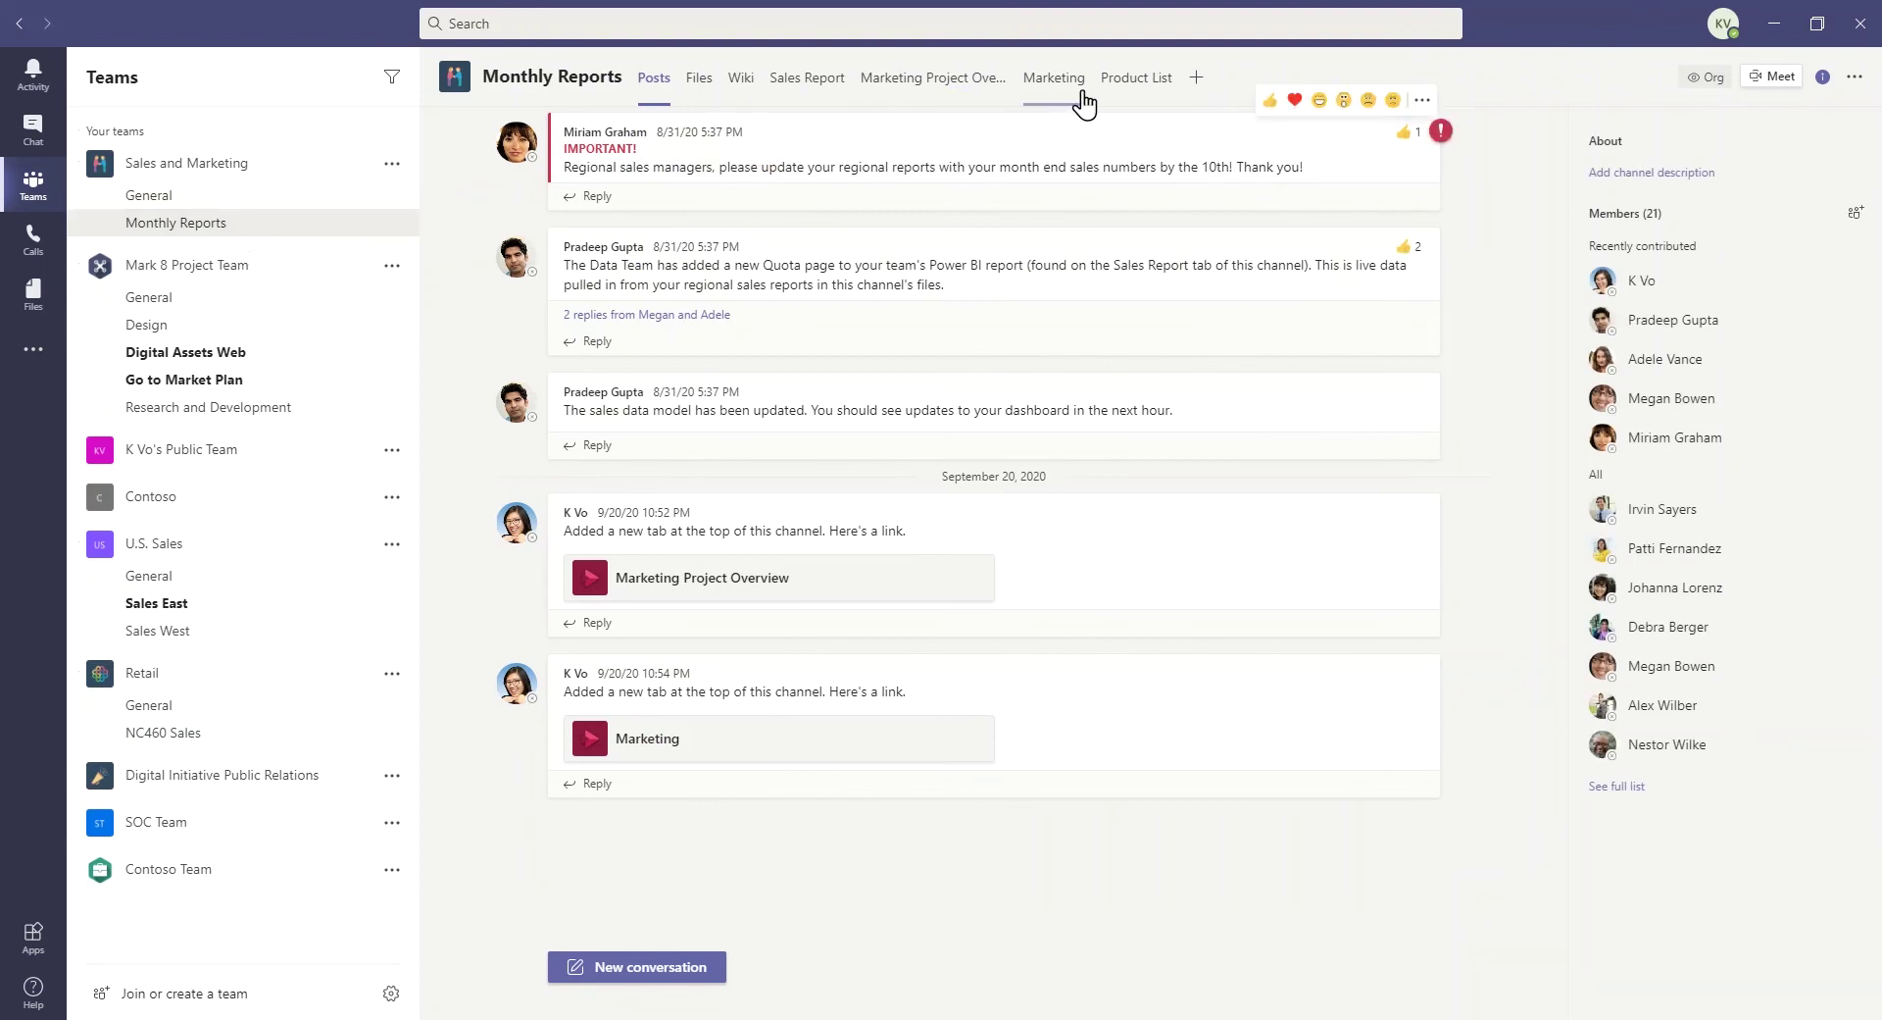
{"action": "left_click", "coordinate": [1121, 88]}
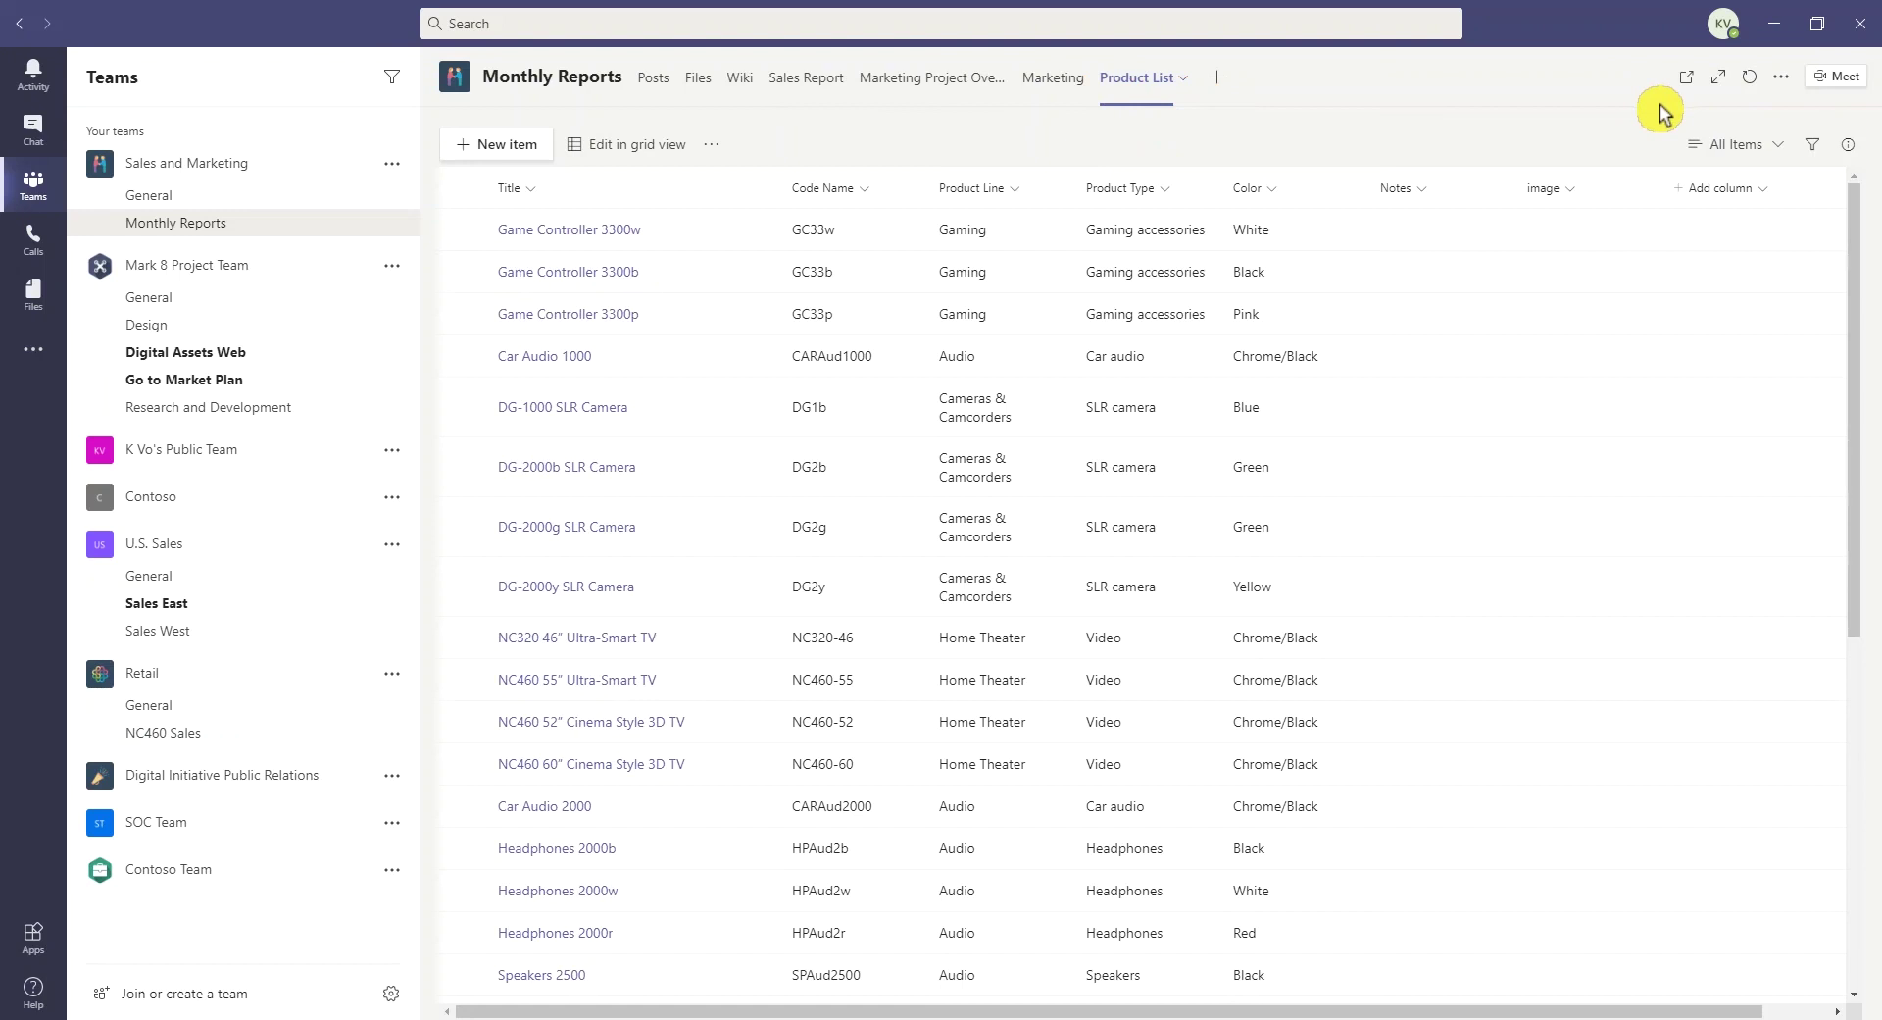
{"action": "left_click", "coordinate": [1685, 85]}
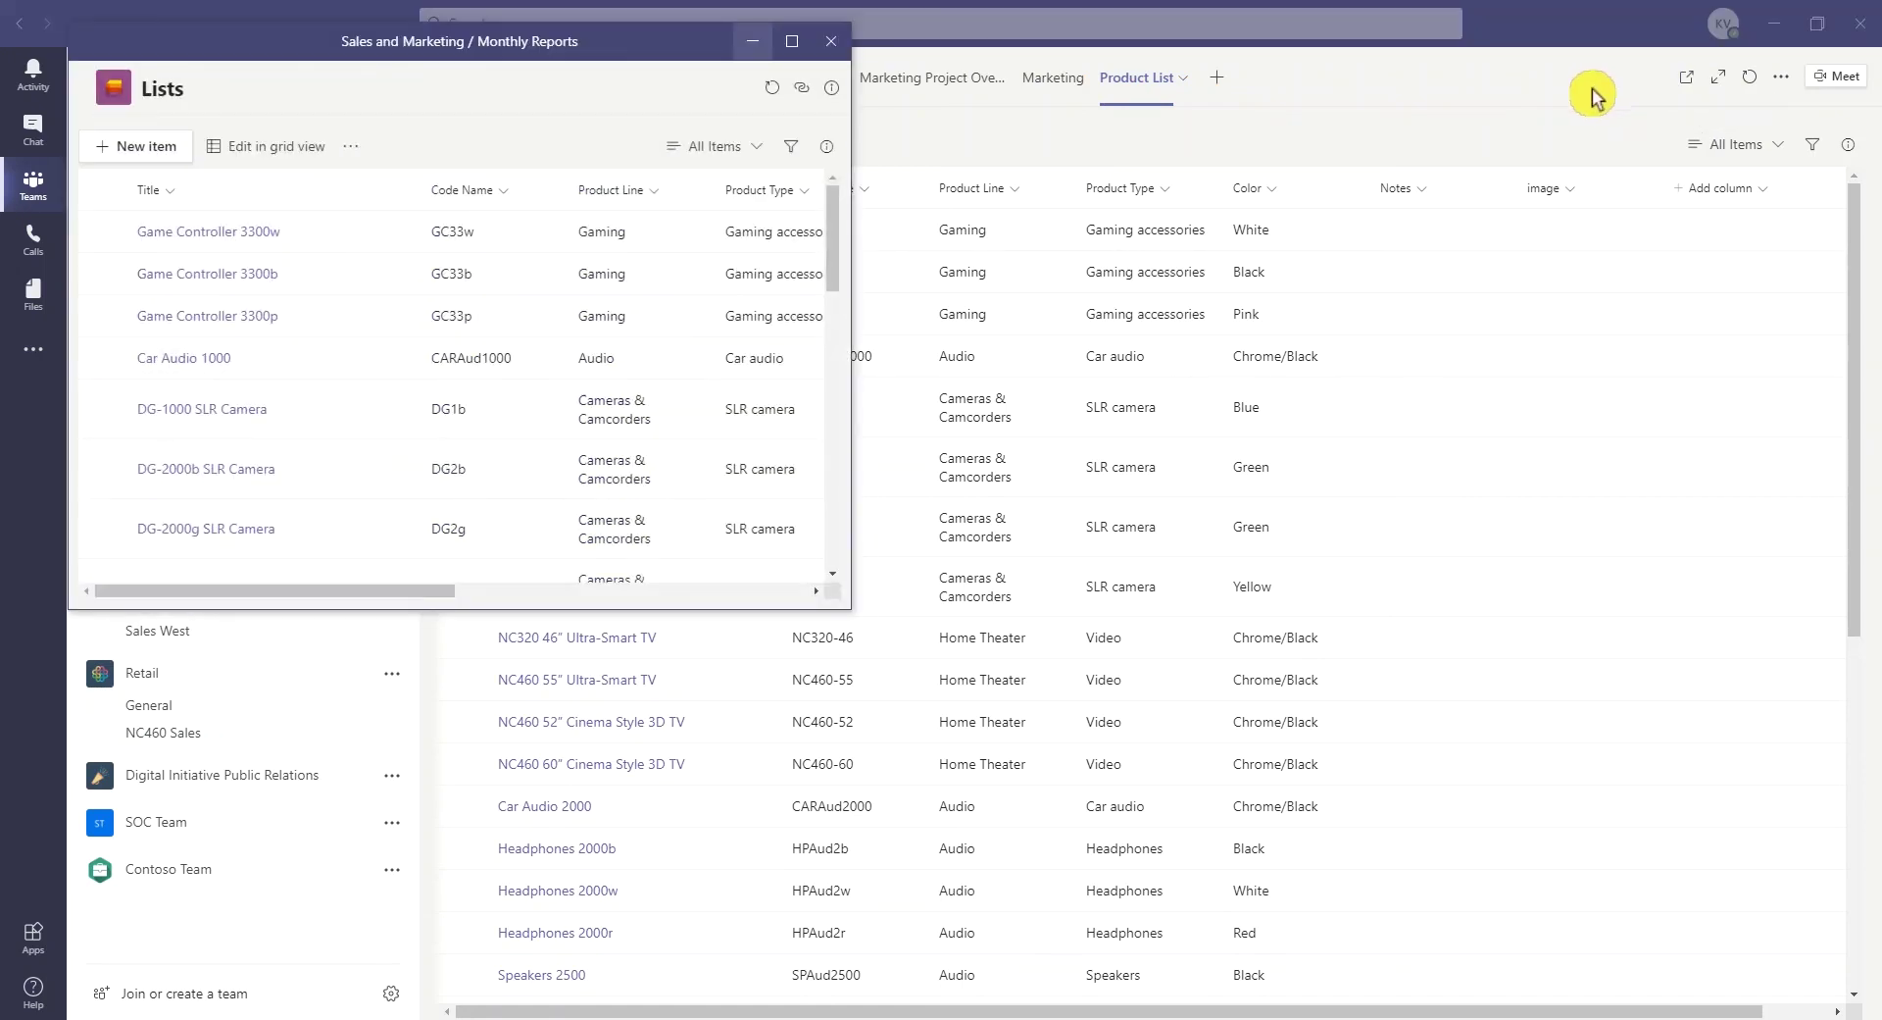
- Move the popped-out list over the main window, maximize and restore it, and minimize it, bringing it back once in between
{"action": "left_click_drag", "start_coordinate": [647, 38], "coordinate": [1014, 138]}
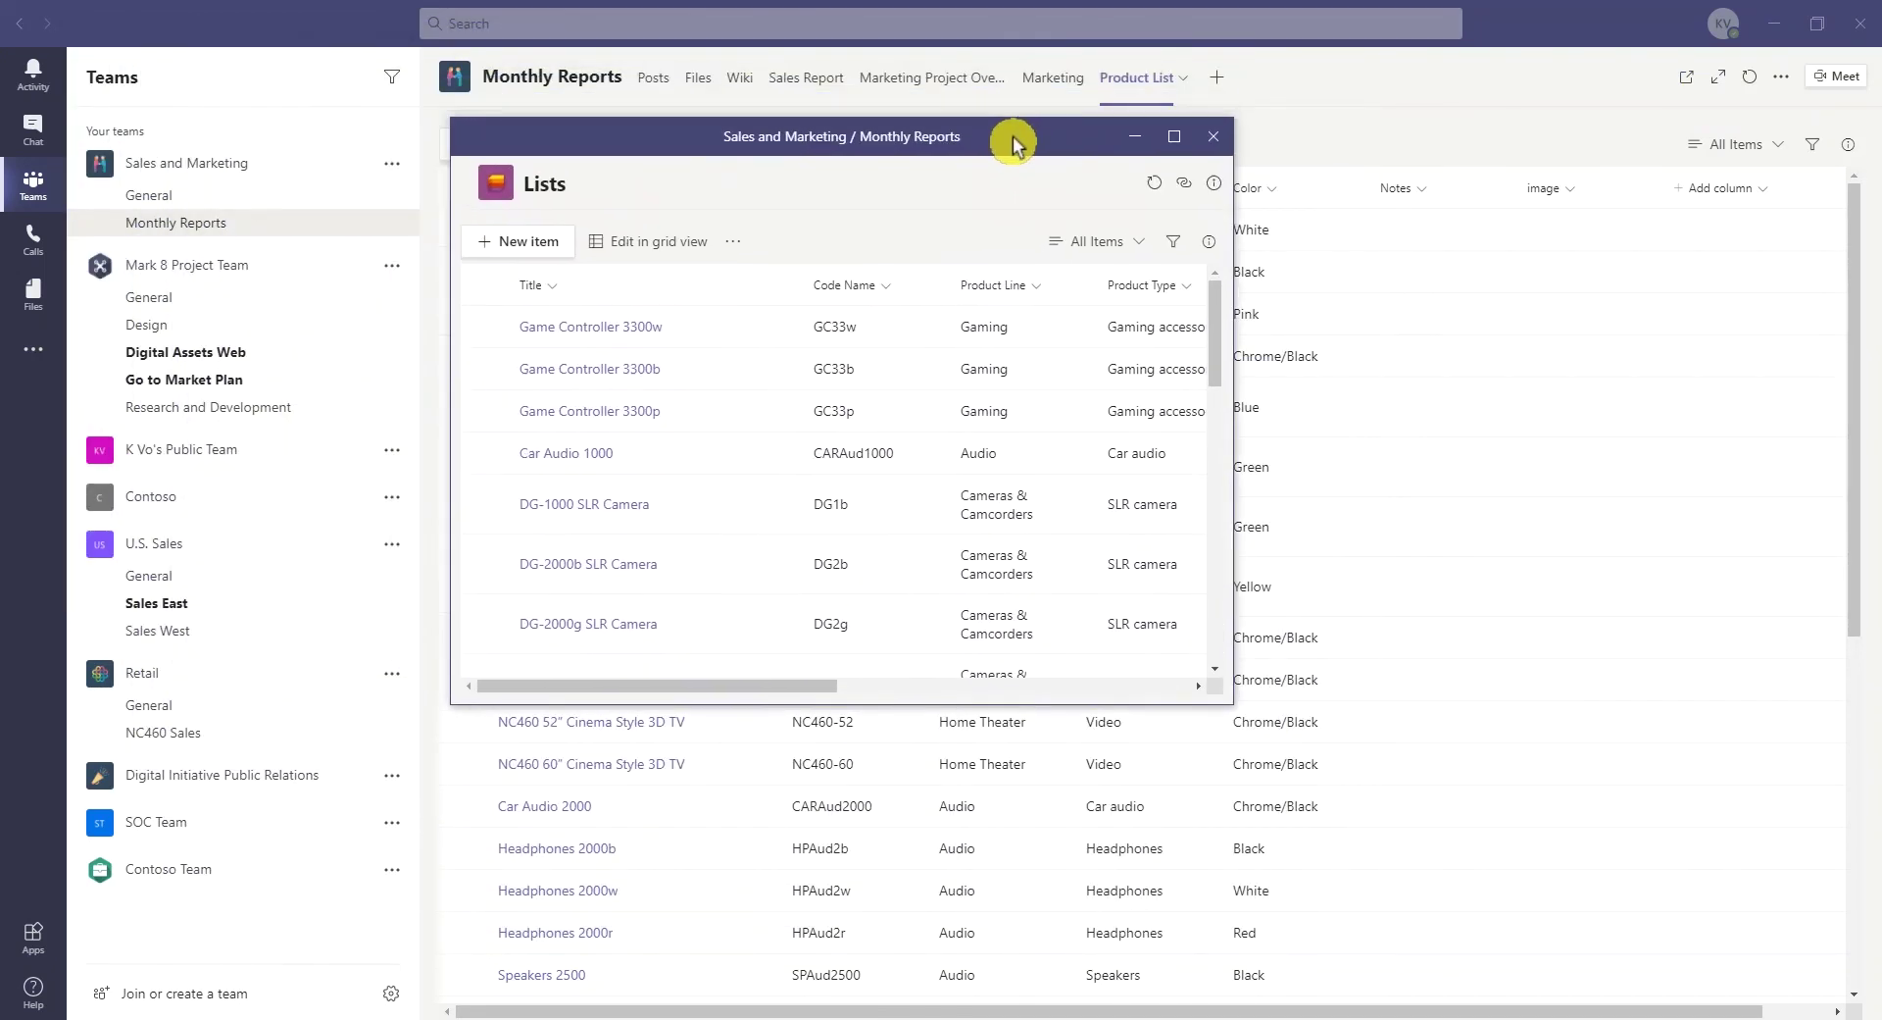
{"action": "left_click", "coordinate": [1174, 138]}
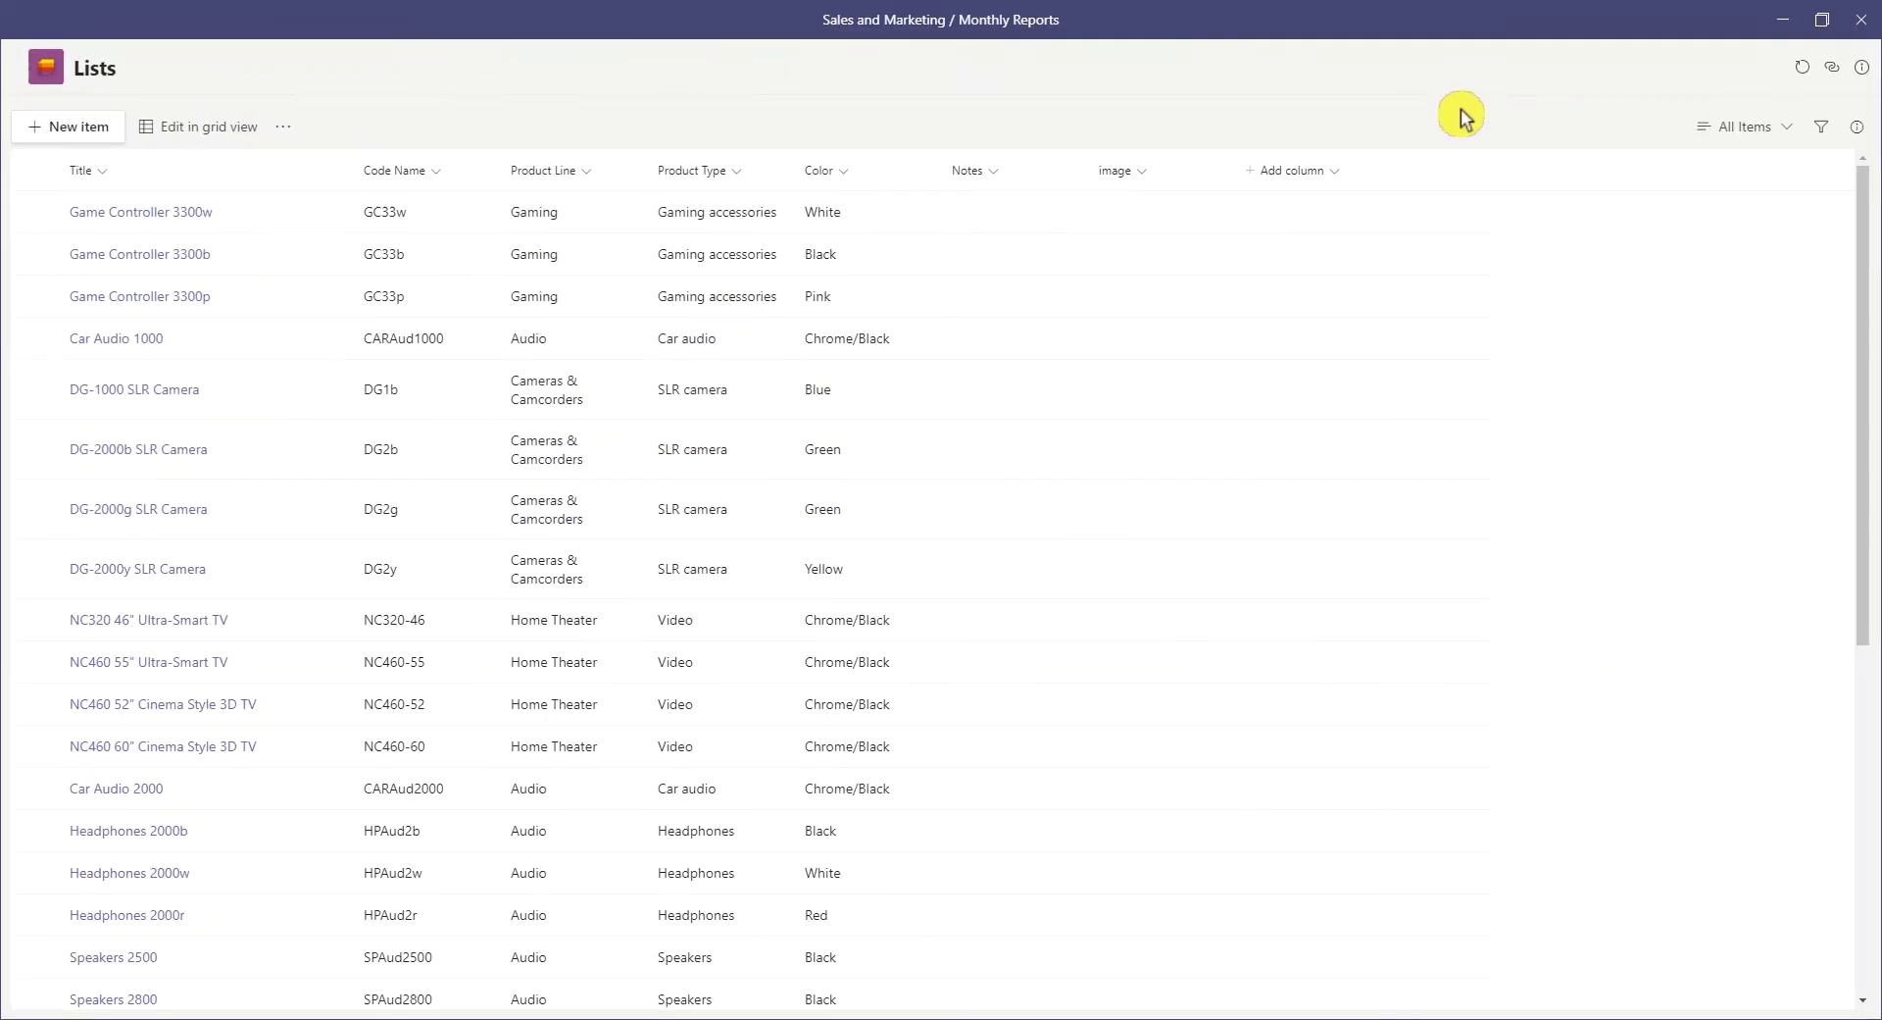
{"action": "left_click", "coordinate": [1823, 19]}
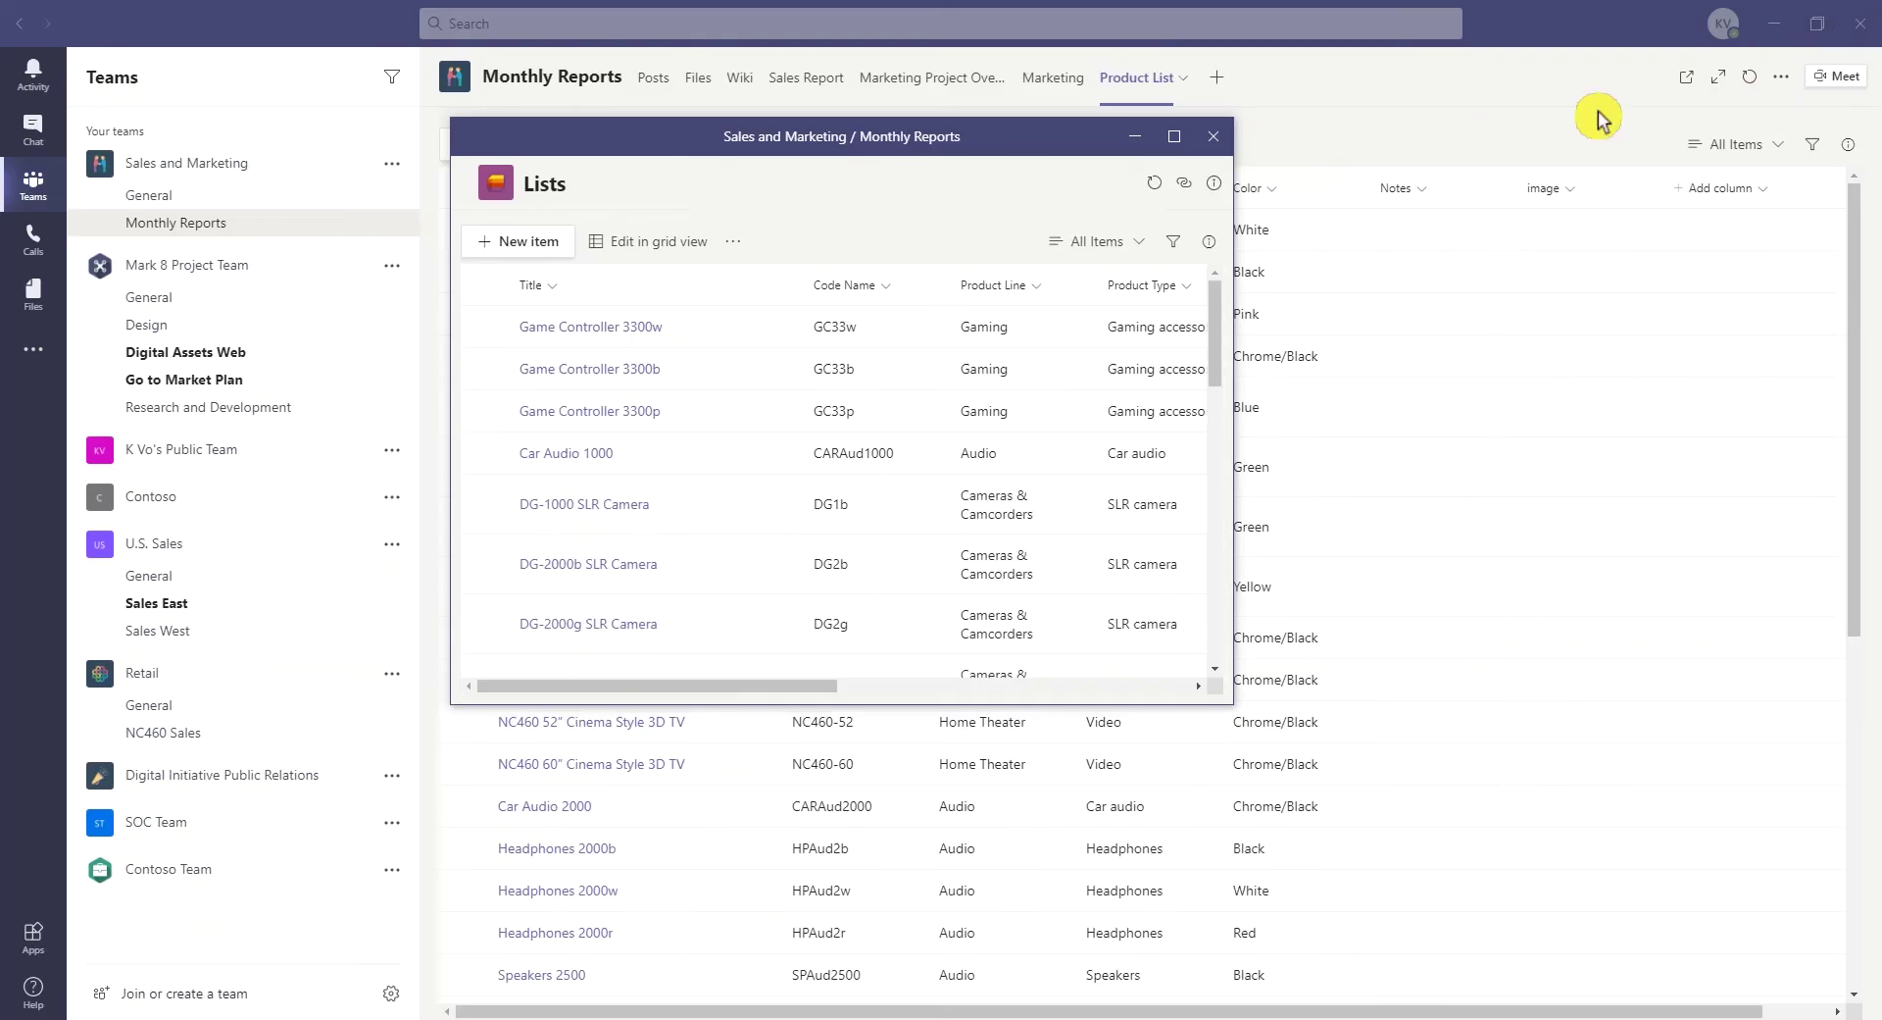
{"action": "left_click", "coordinate": [1135, 136]}
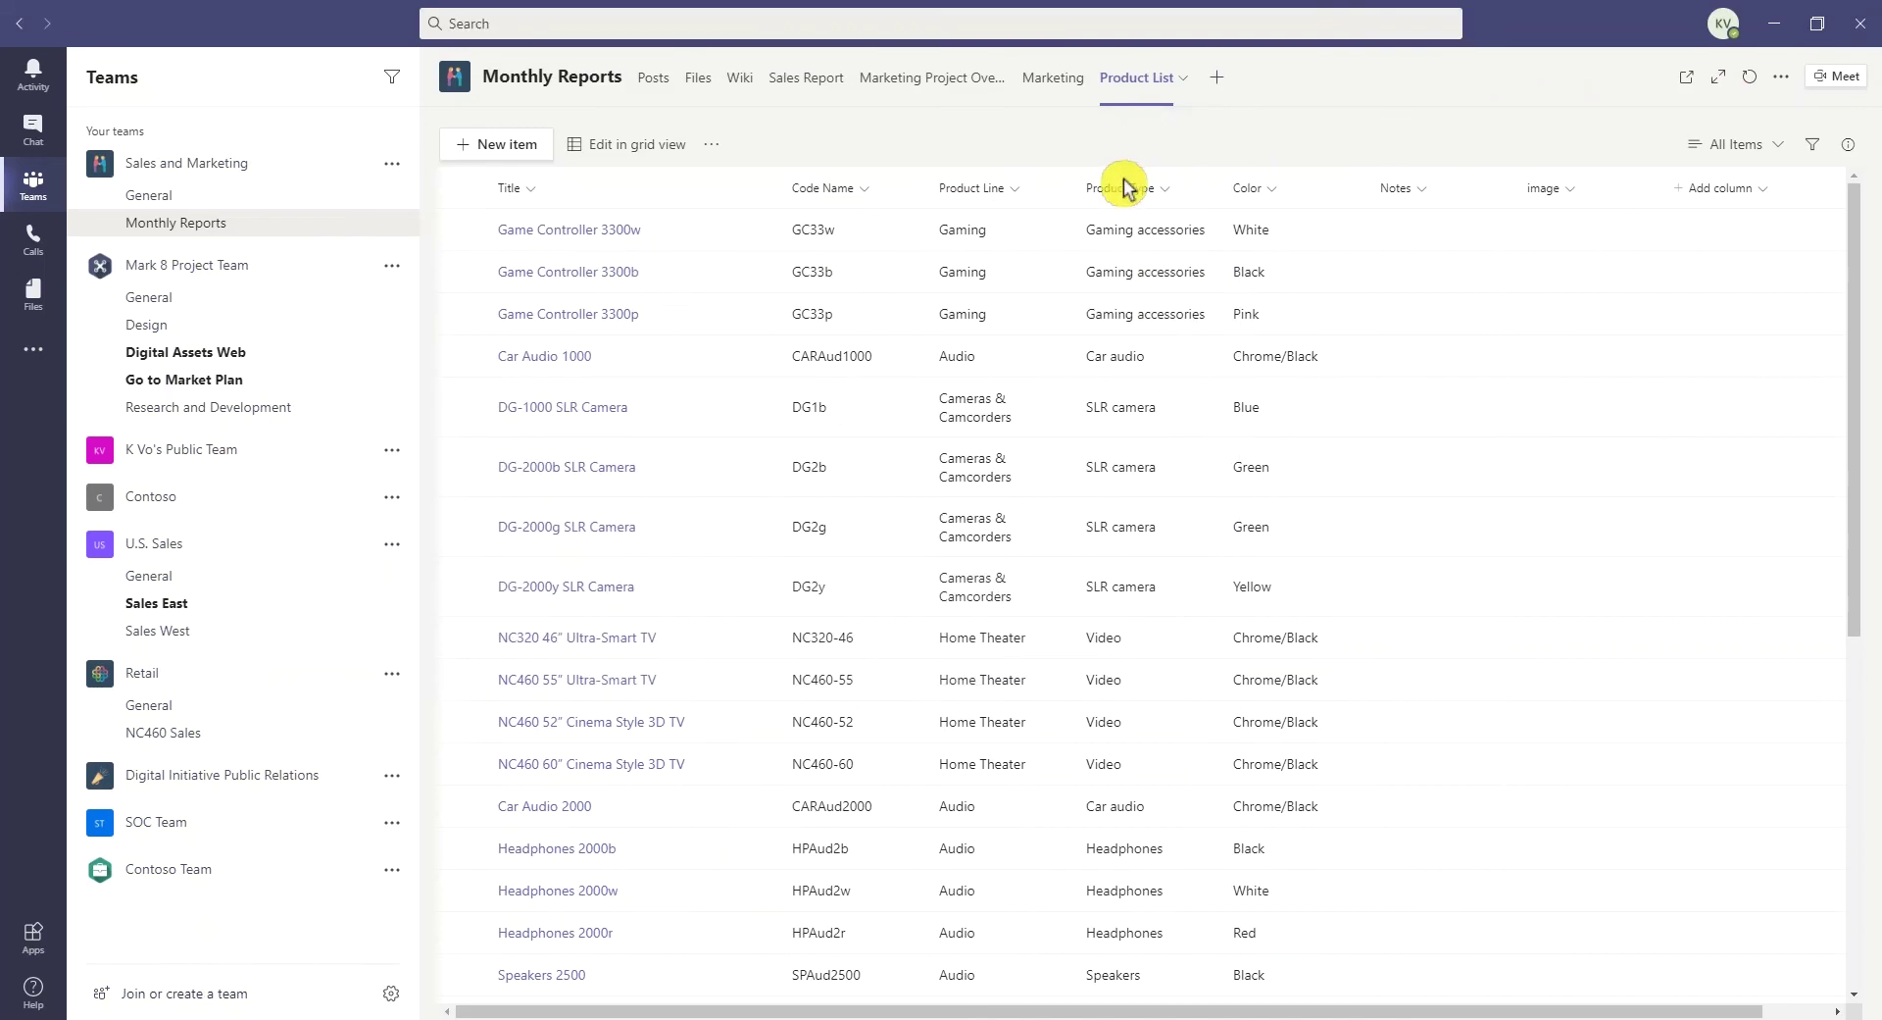
{"action": "mouse_move", "coordinate": [753, 1015]}
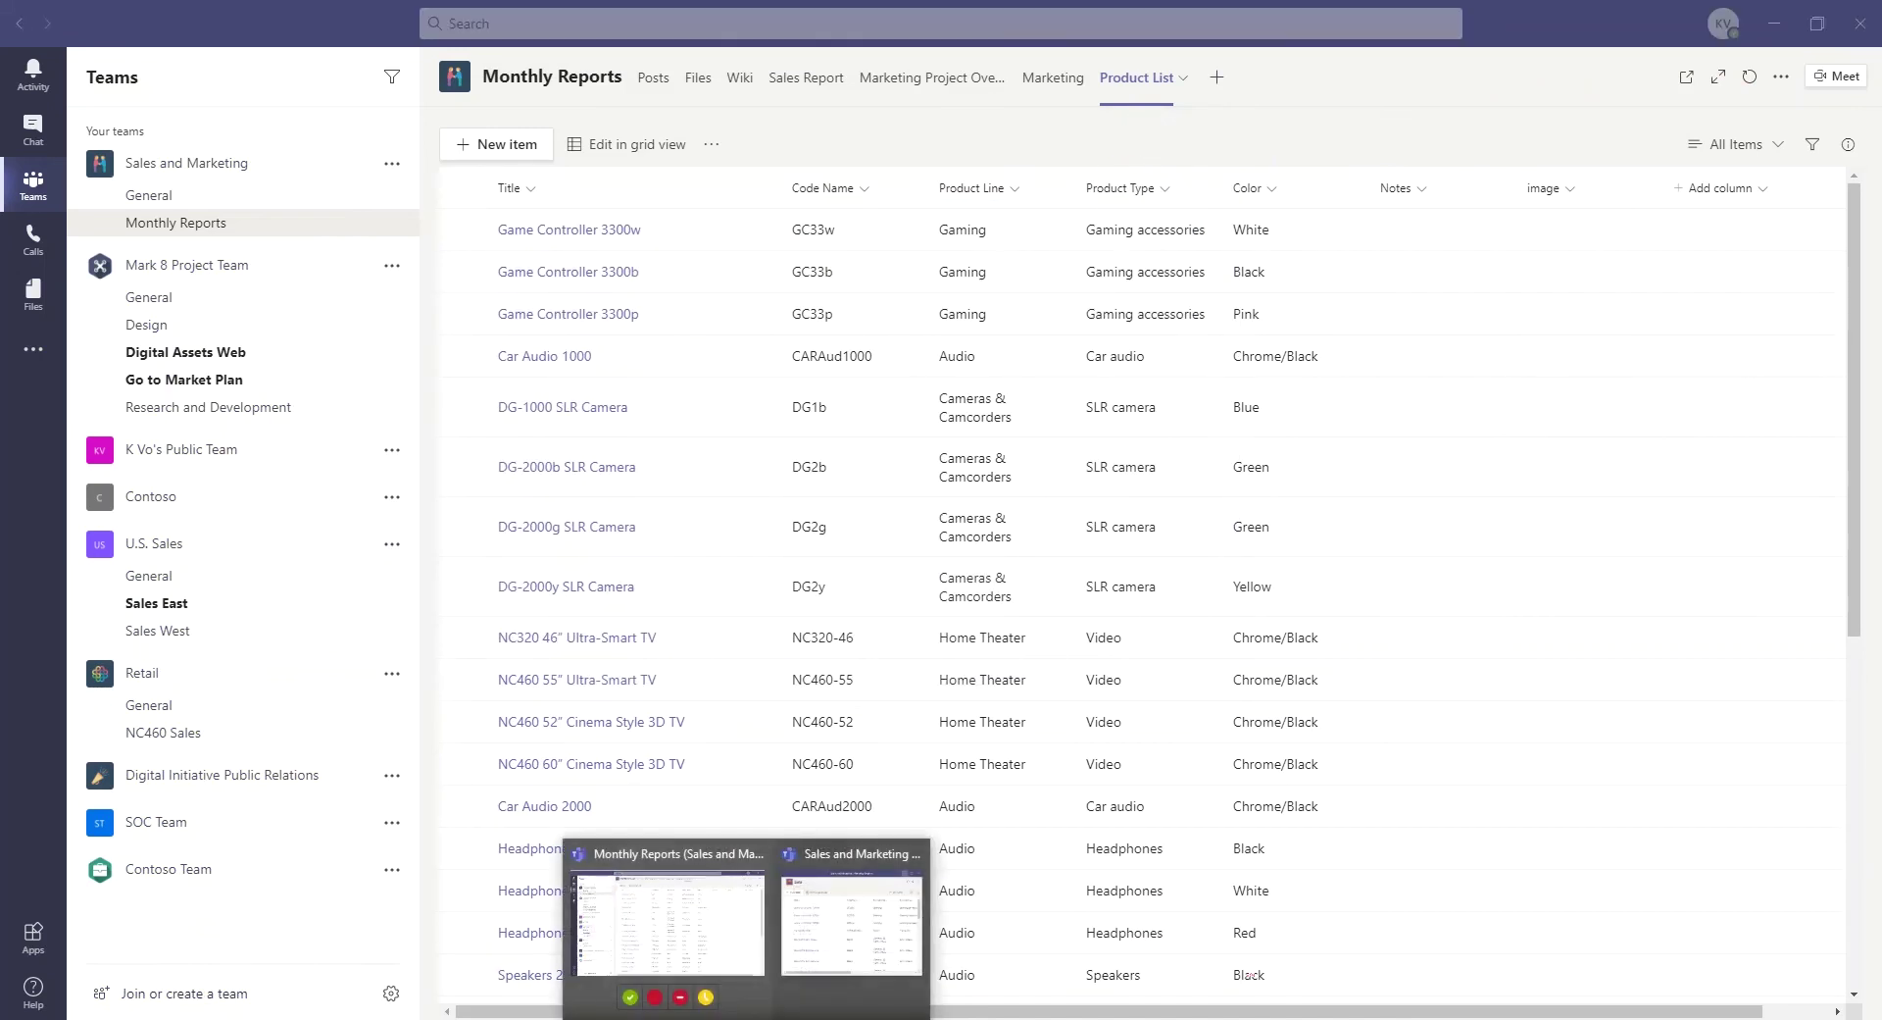
{"action": "left_click", "coordinate": [895, 978]}
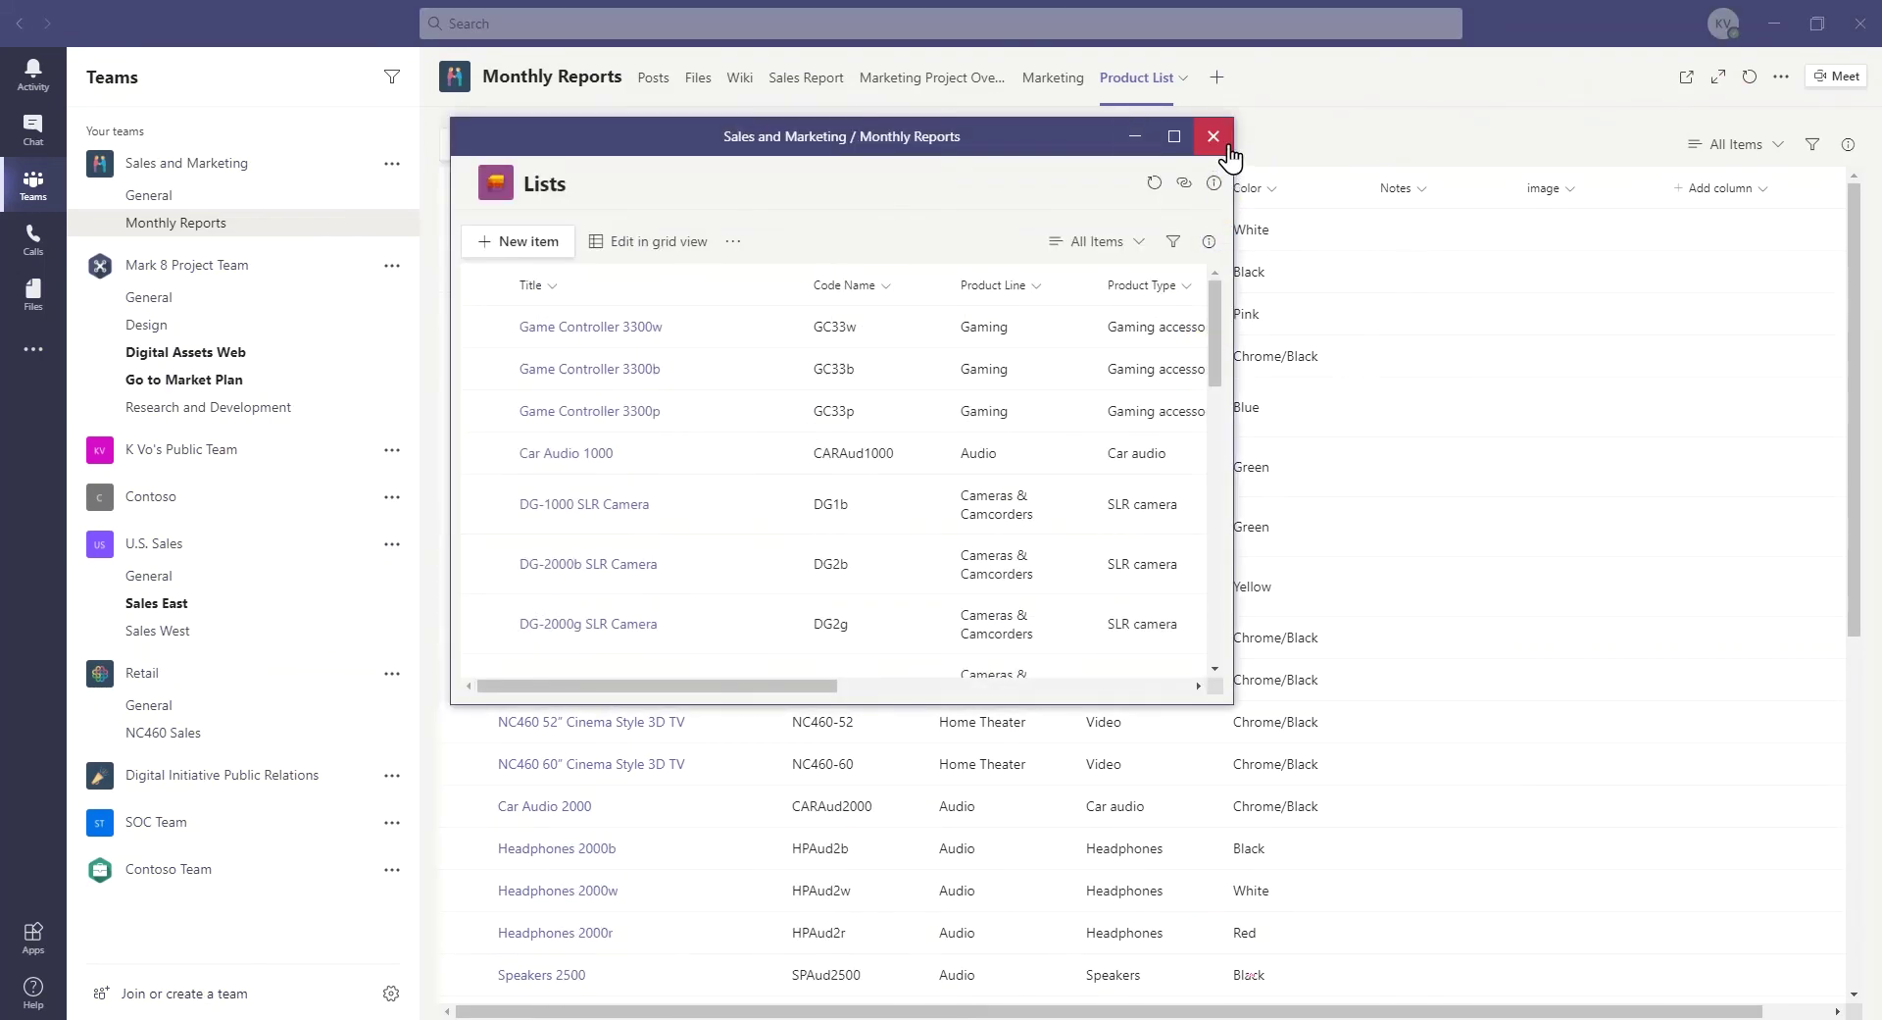
{"action": "left_click", "coordinate": [1135, 139]}
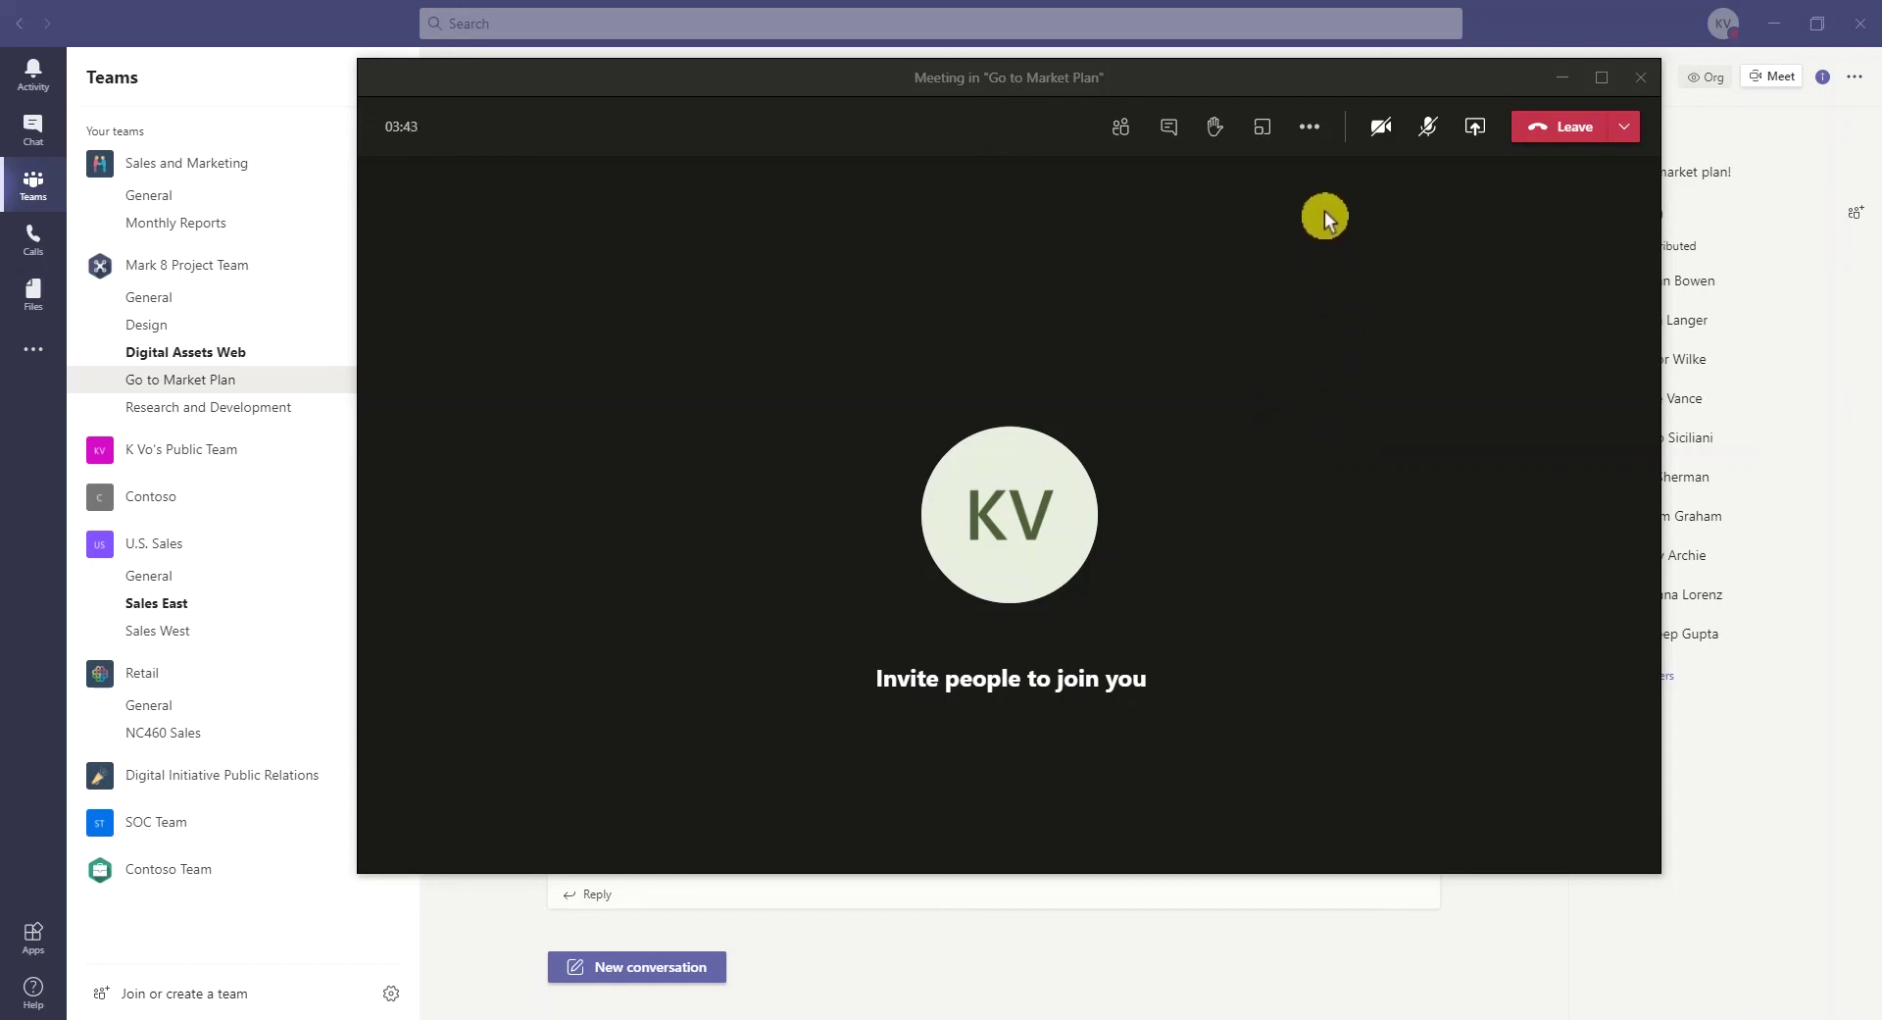
- Disallow attendees from unmuting in the options of the "Go to Market Plan" meeting and save the change
{"action": "left_click", "coordinate": [1310, 128]}
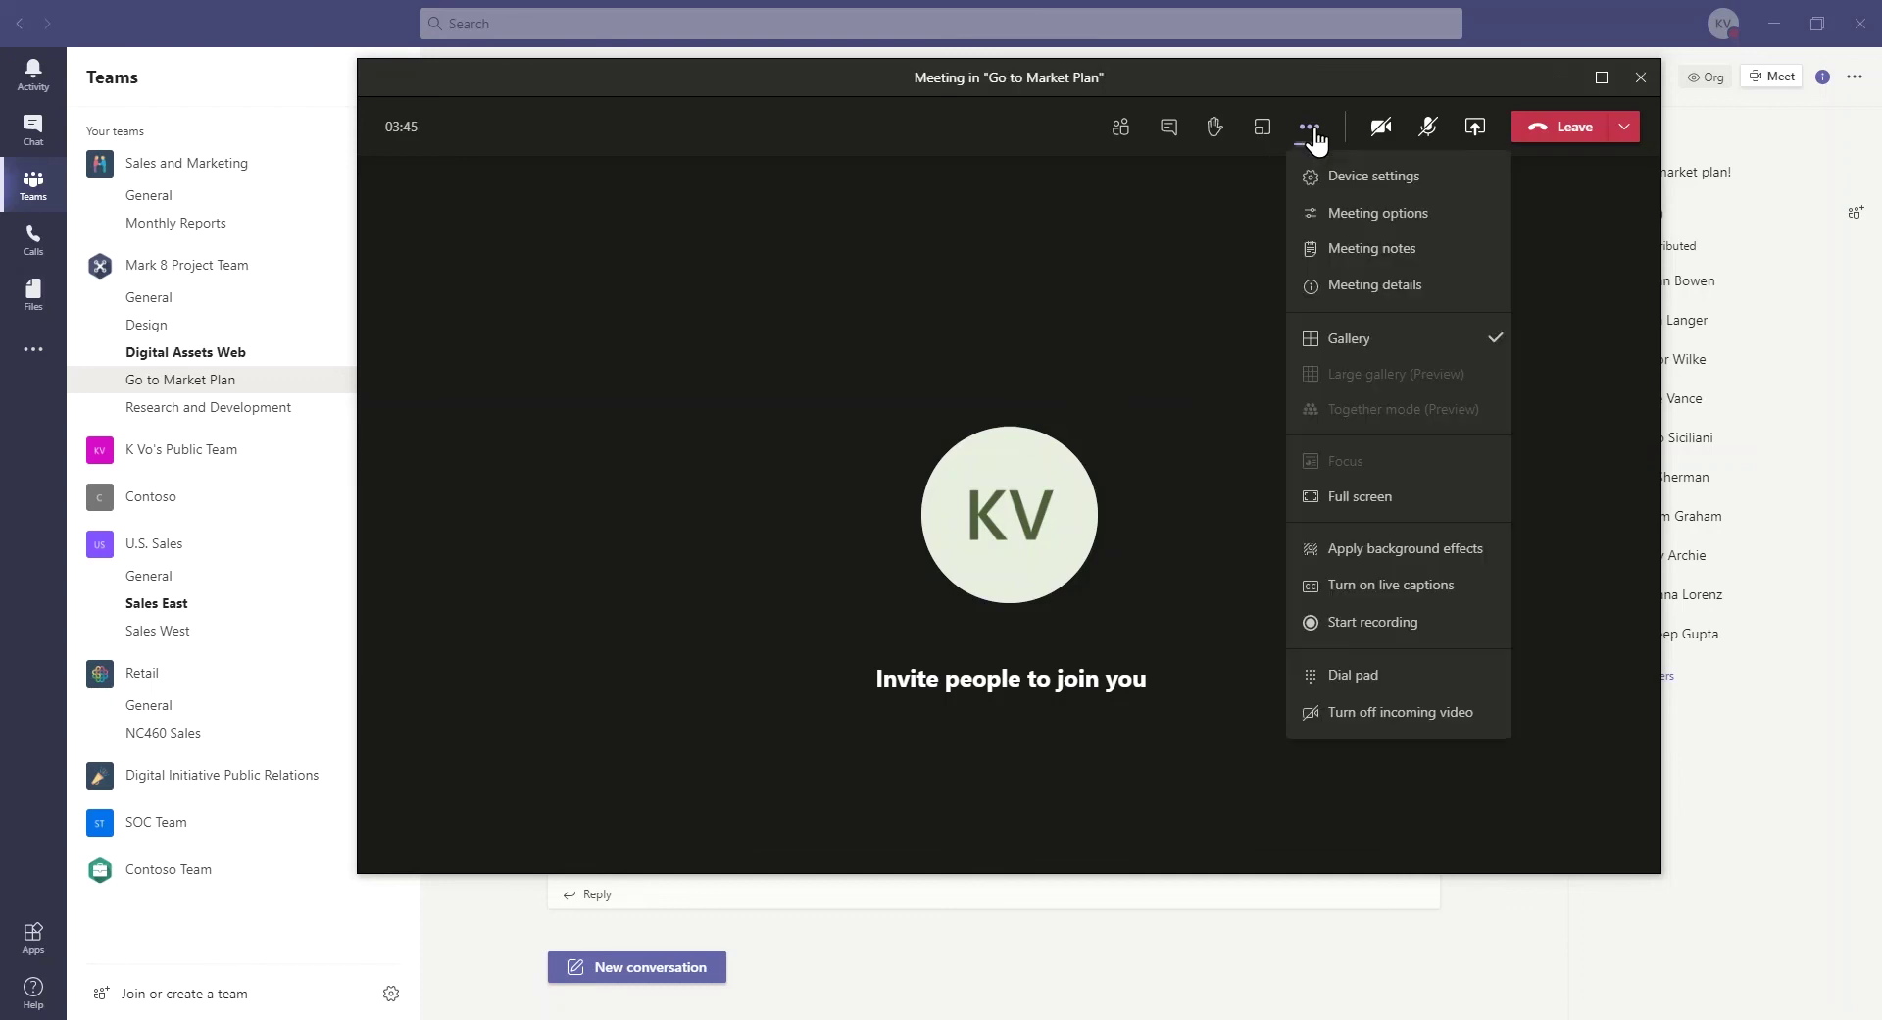
{"action": "left_click", "coordinate": [1442, 211]}
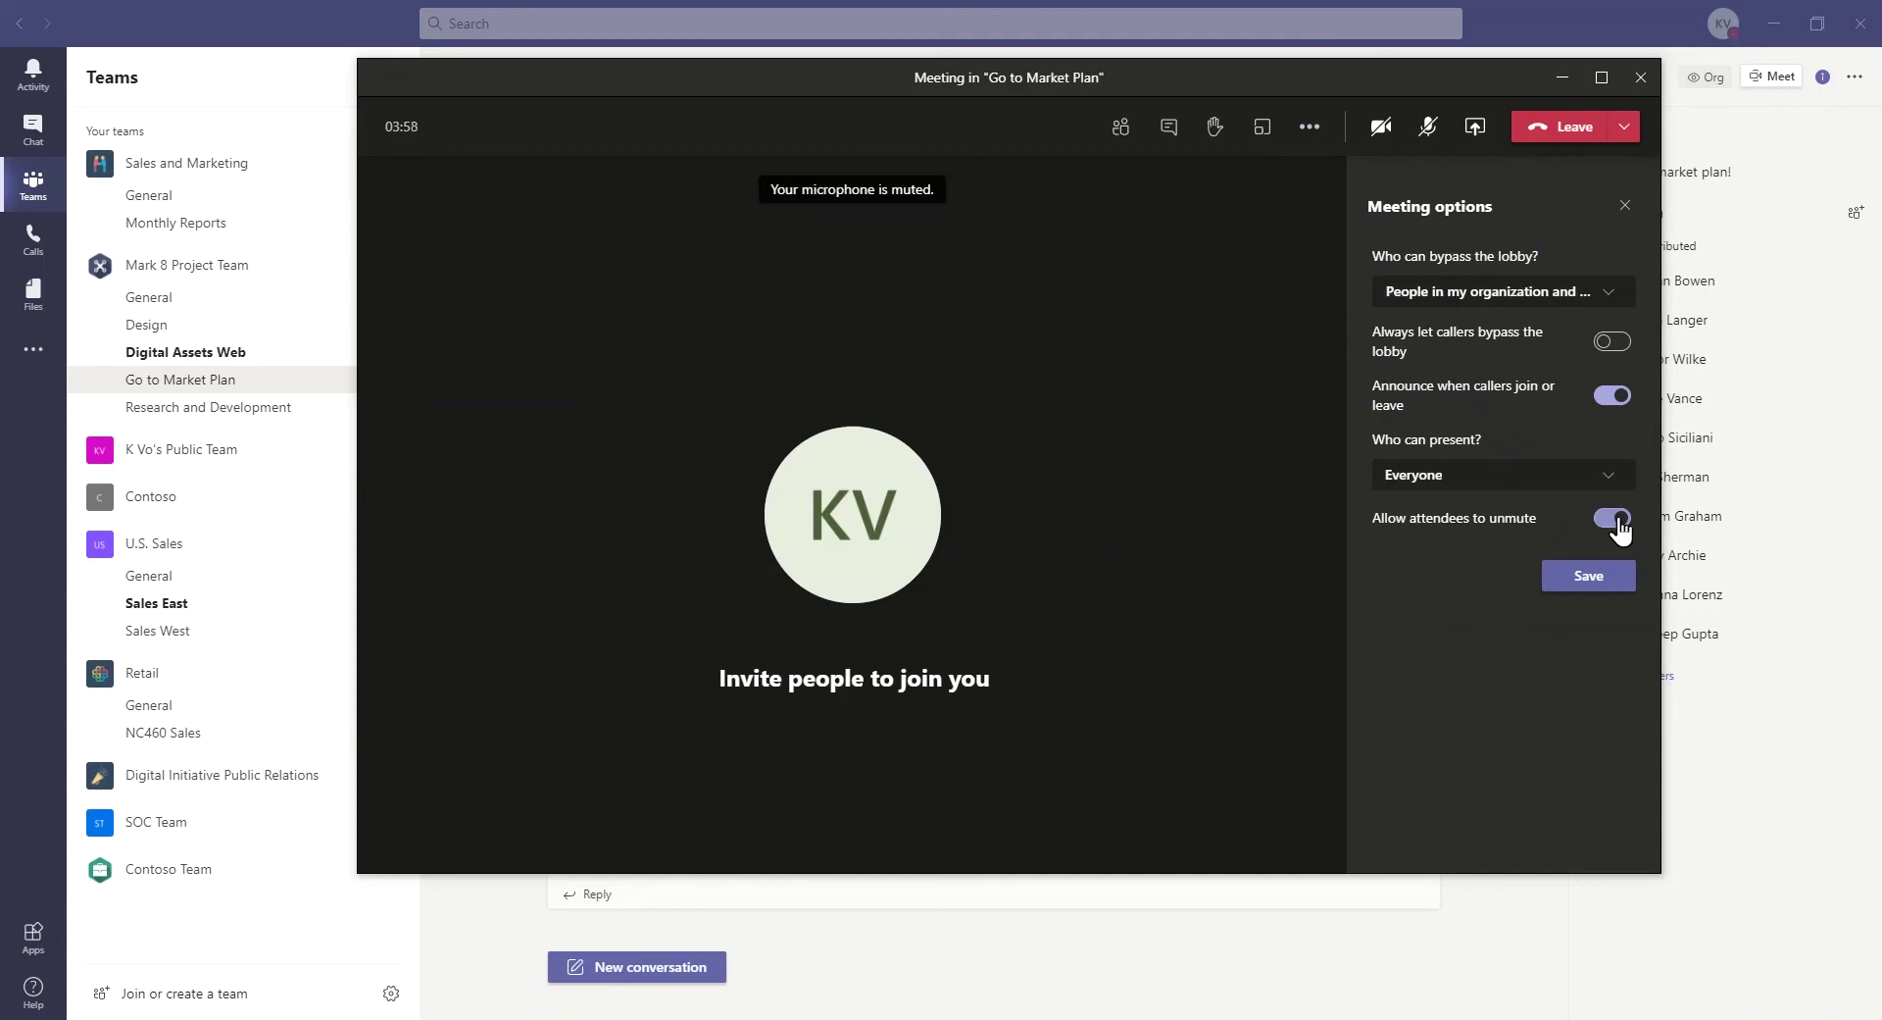
{"action": "left_click", "coordinate": [1619, 522]}
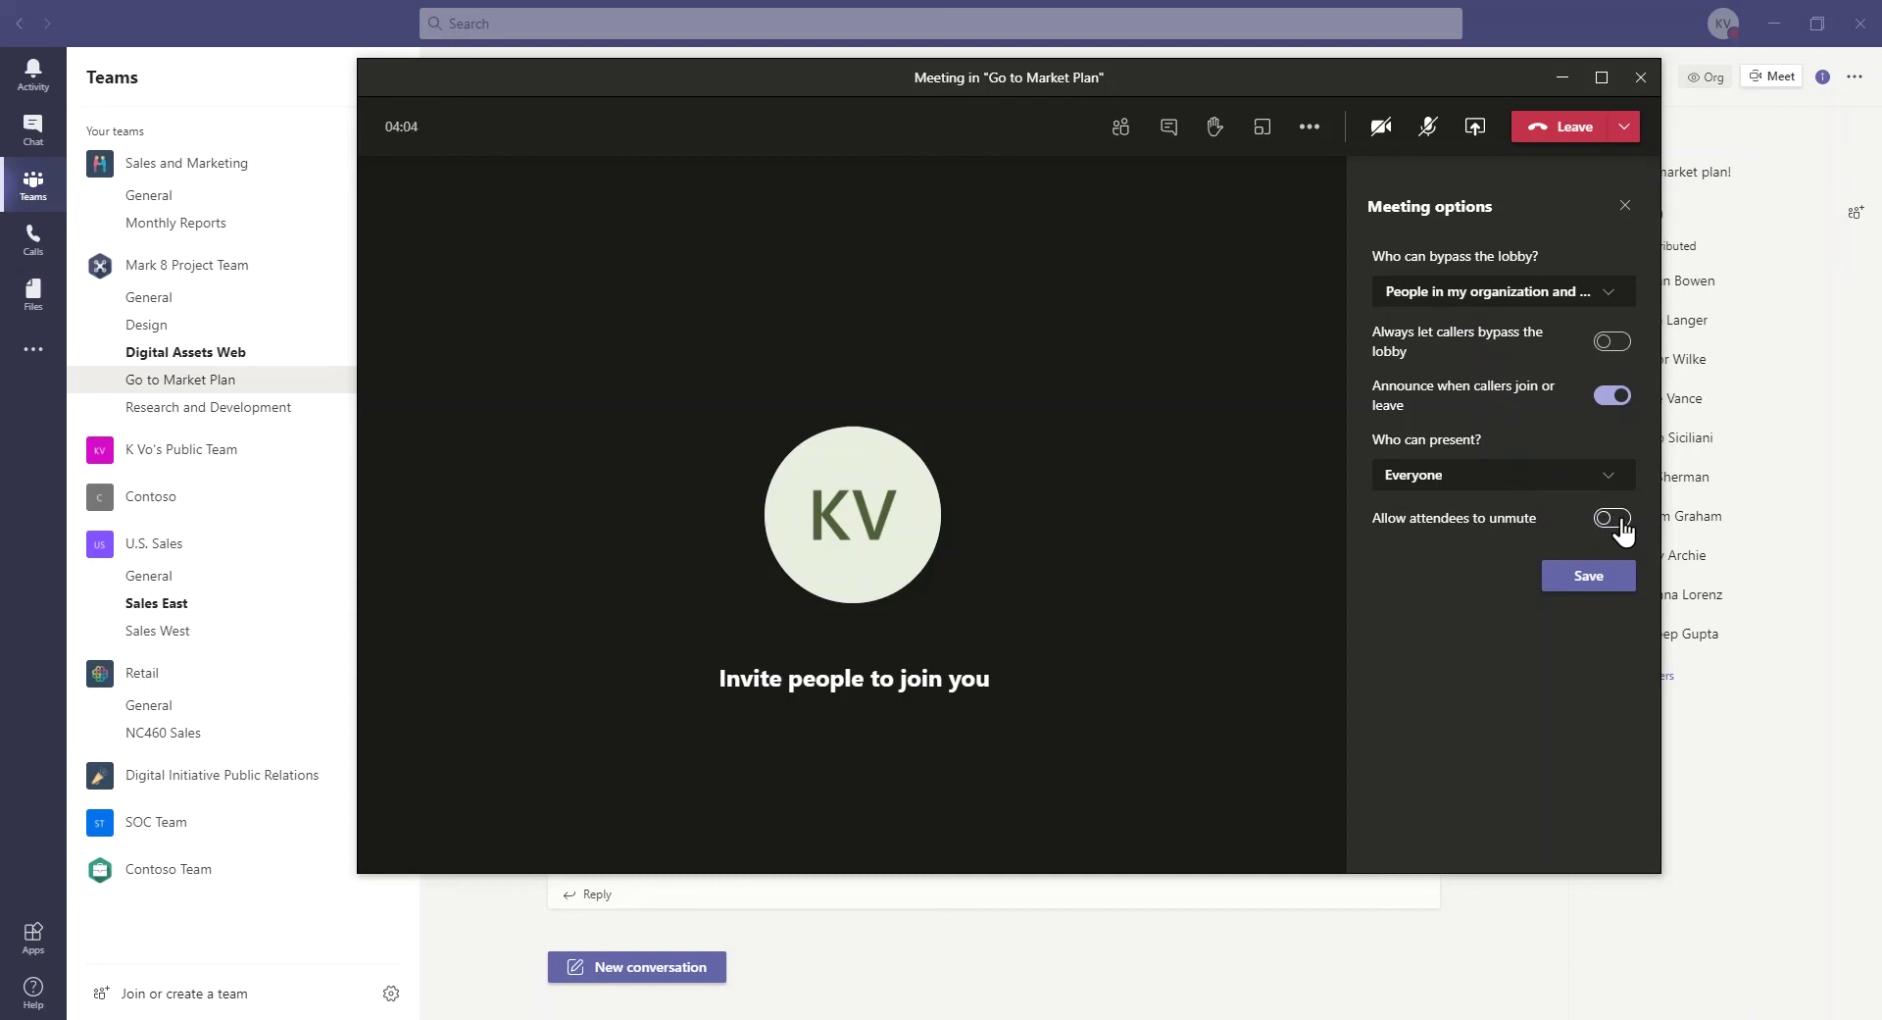
{"action": "left_click", "coordinate": [1609, 581]}
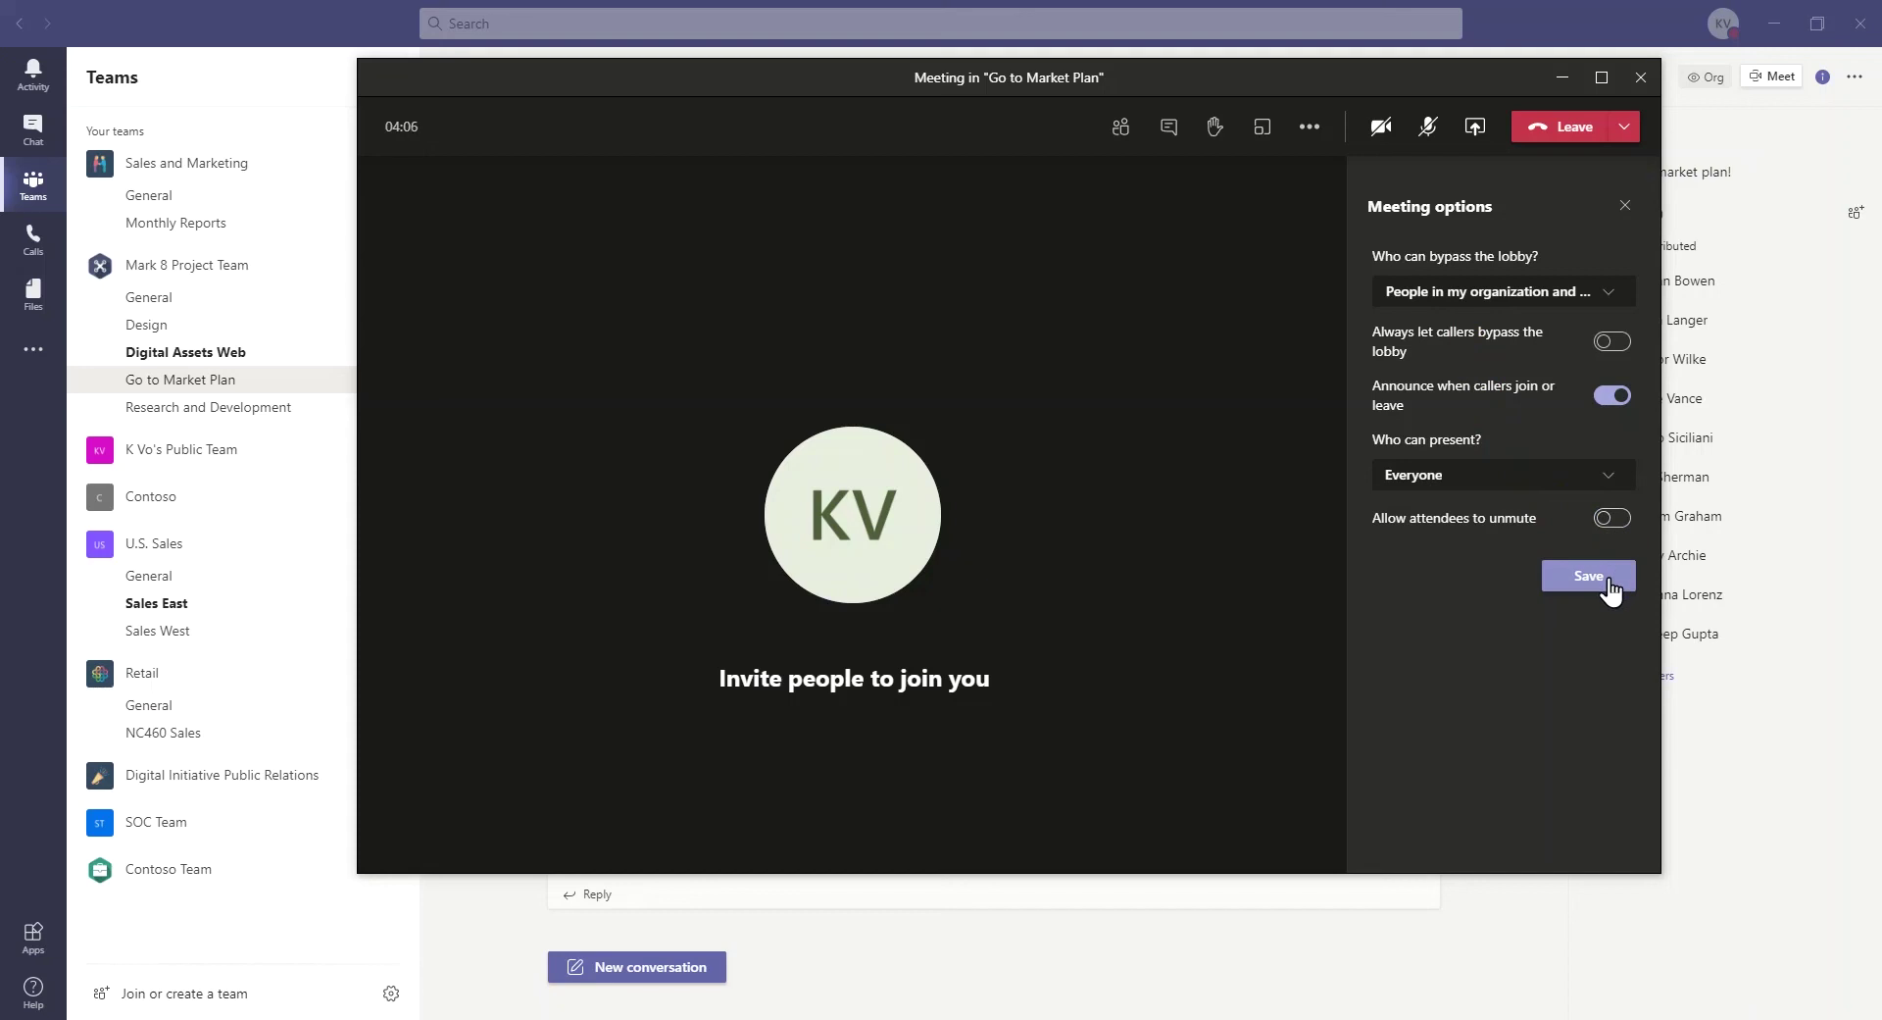
{"action": "left_click", "coordinate": [1609, 580]}
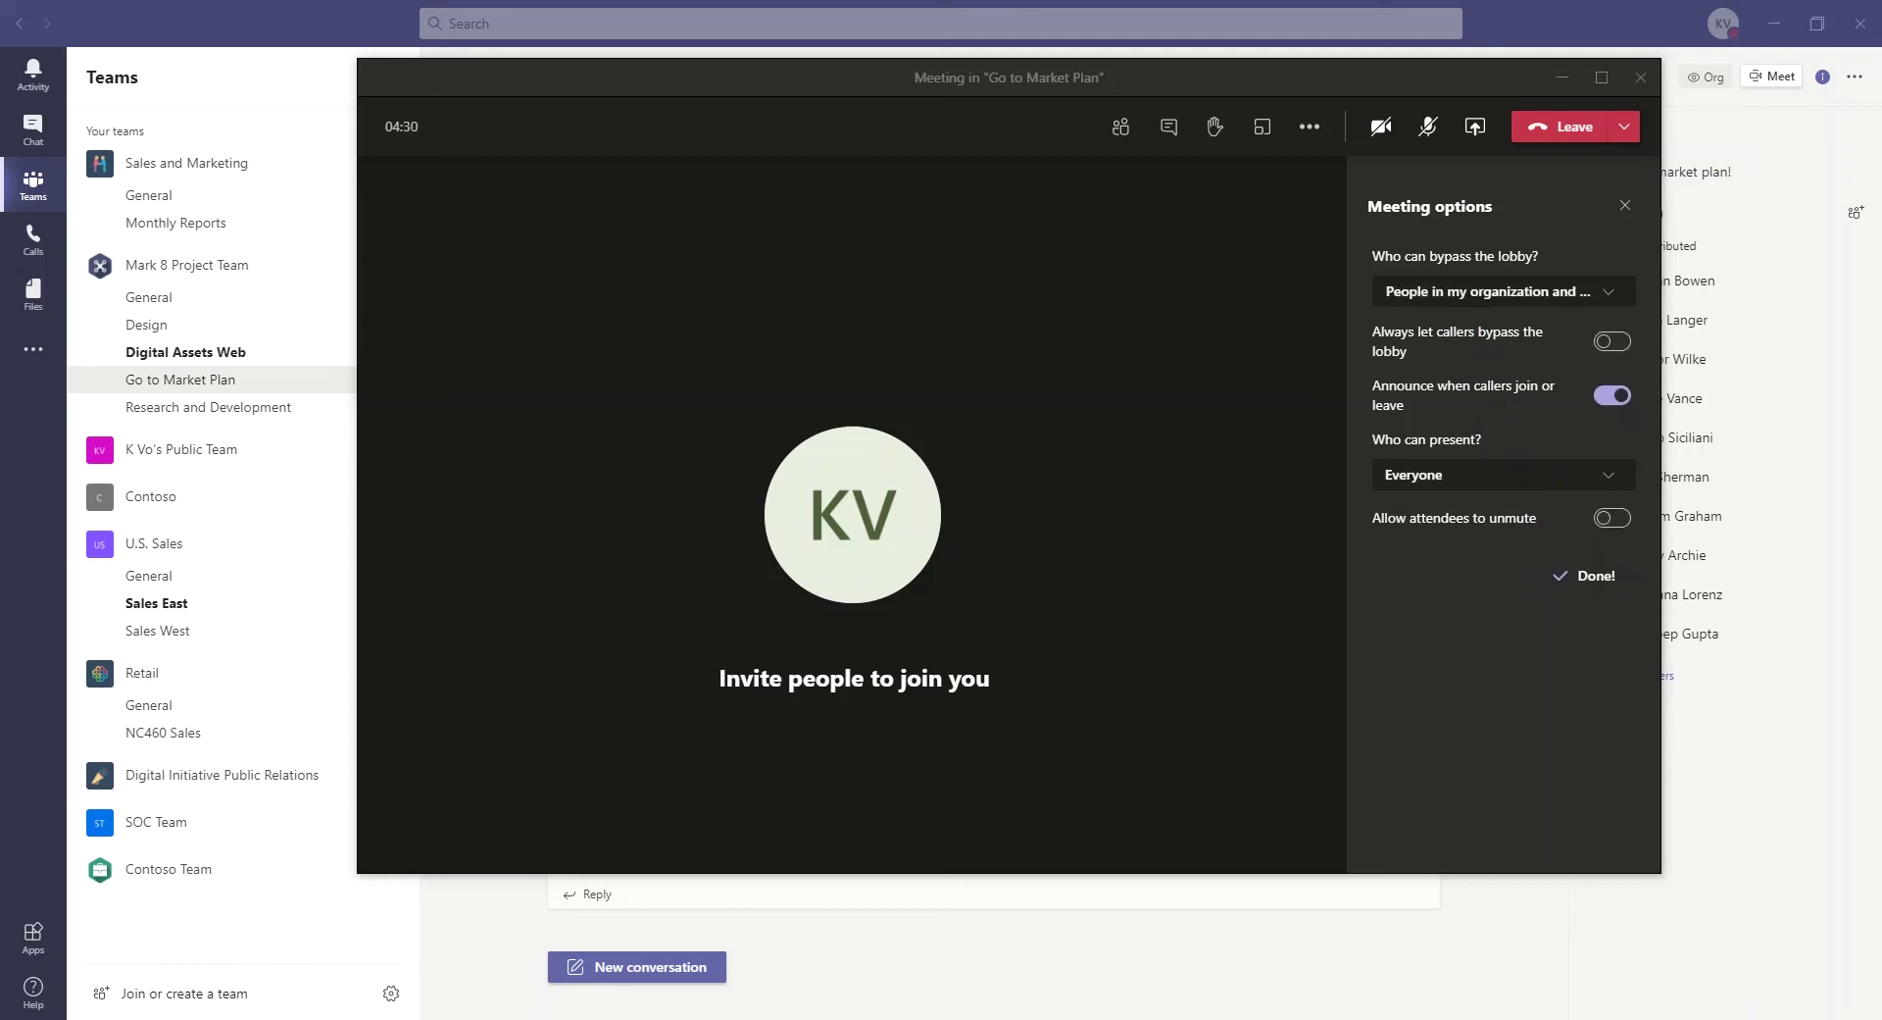
- Allow attendees to unmute again in the meeting options and save the change
{"action": "left_click", "coordinate": [1610, 520]}
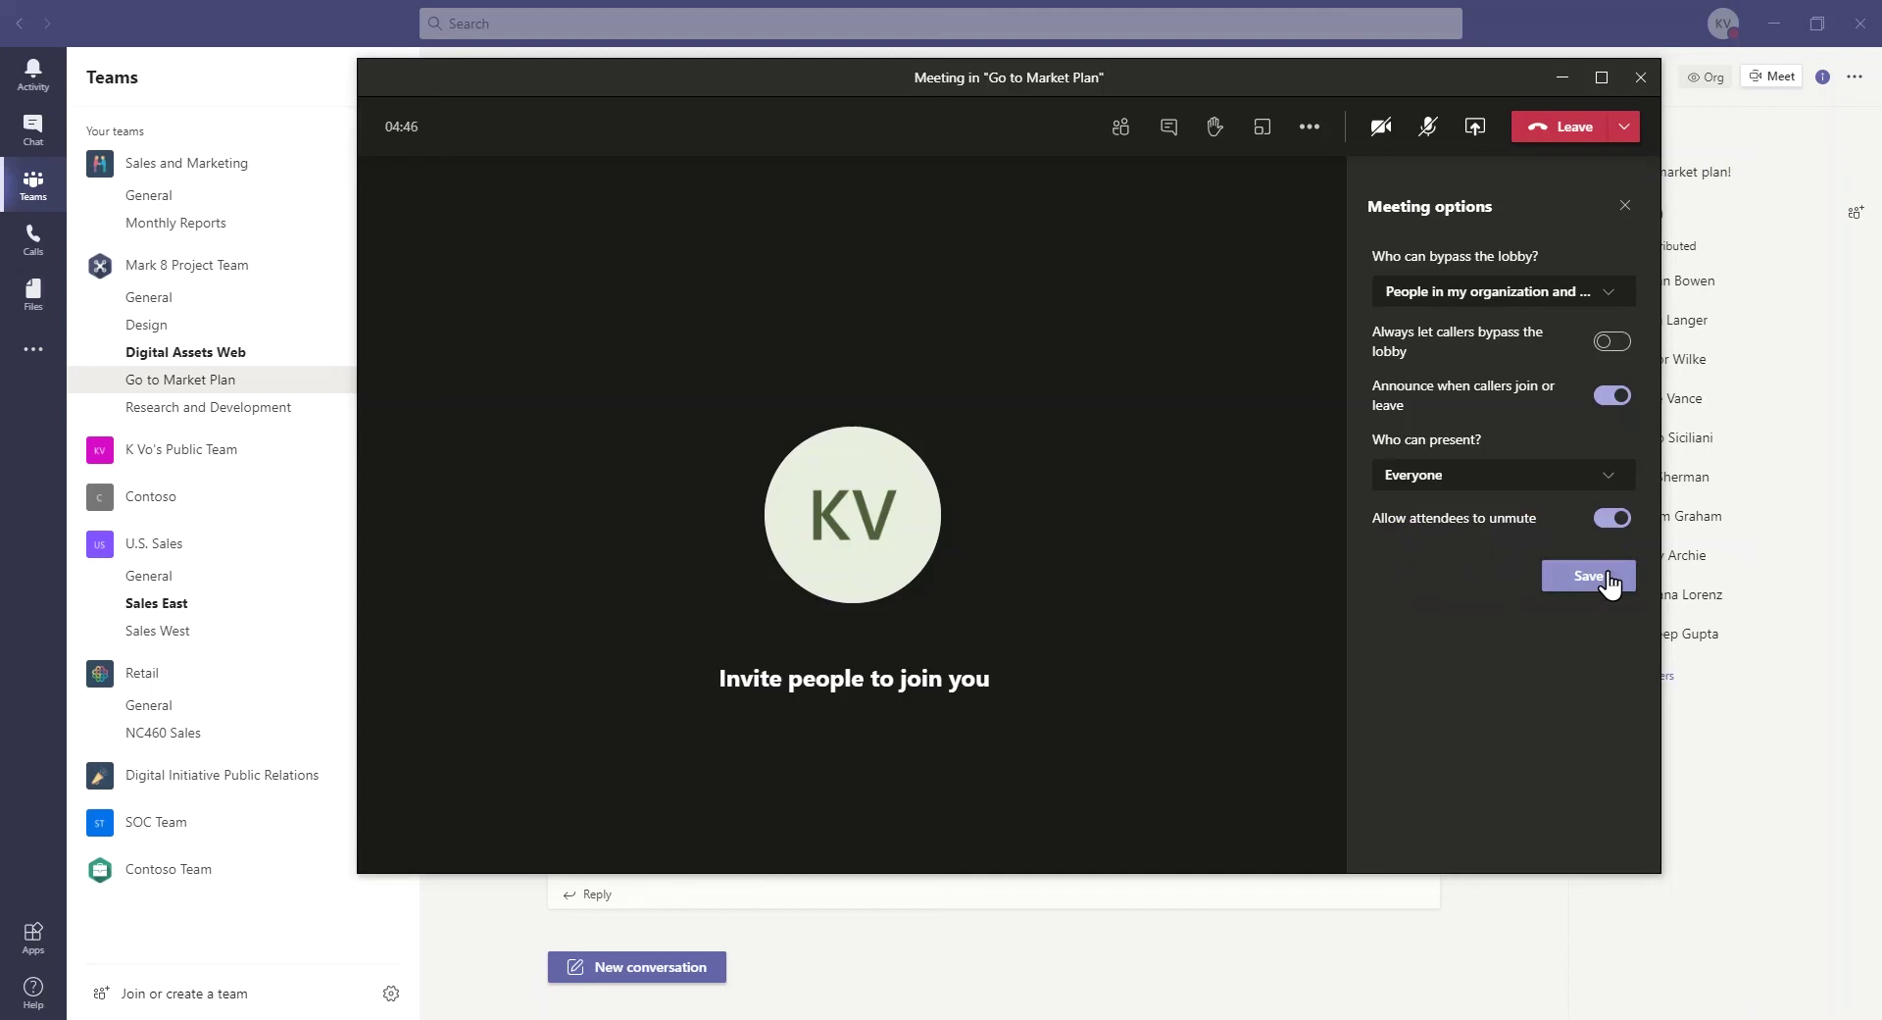
{"action": "left_click", "coordinate": [1608, 578]}
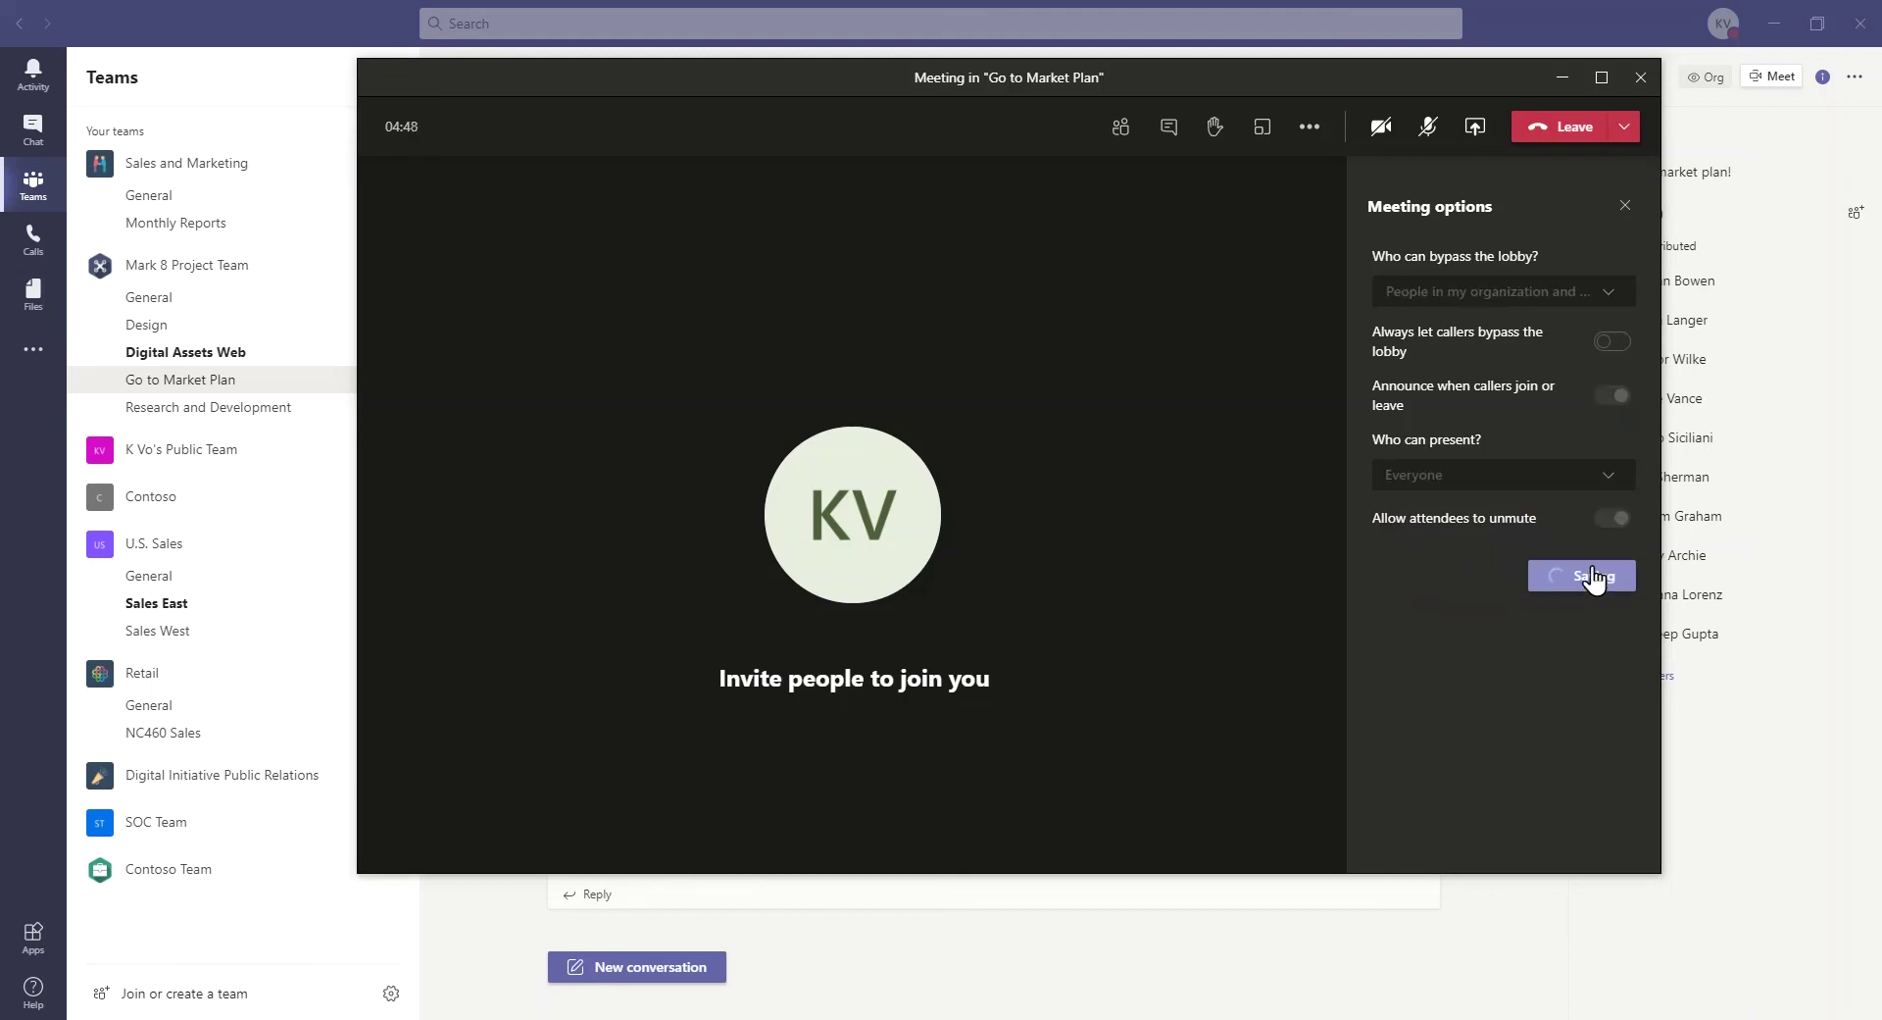